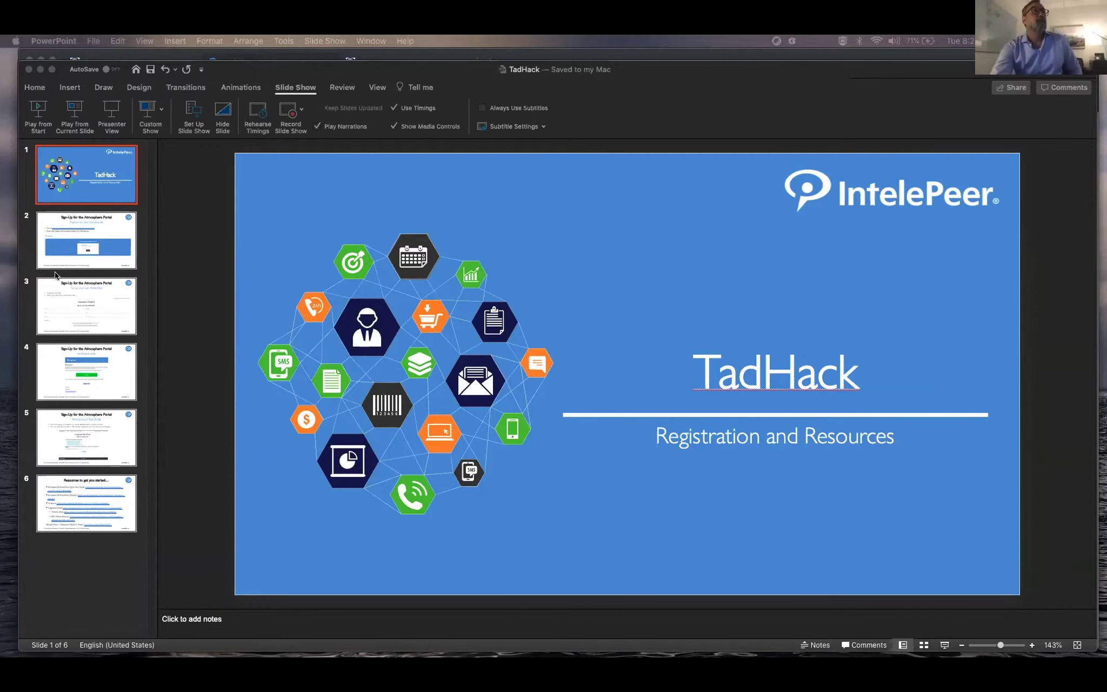
Step through slides 2, 3 and 4 to the sign-up verification code email slide.
click(68, 235)
click(69, 235)
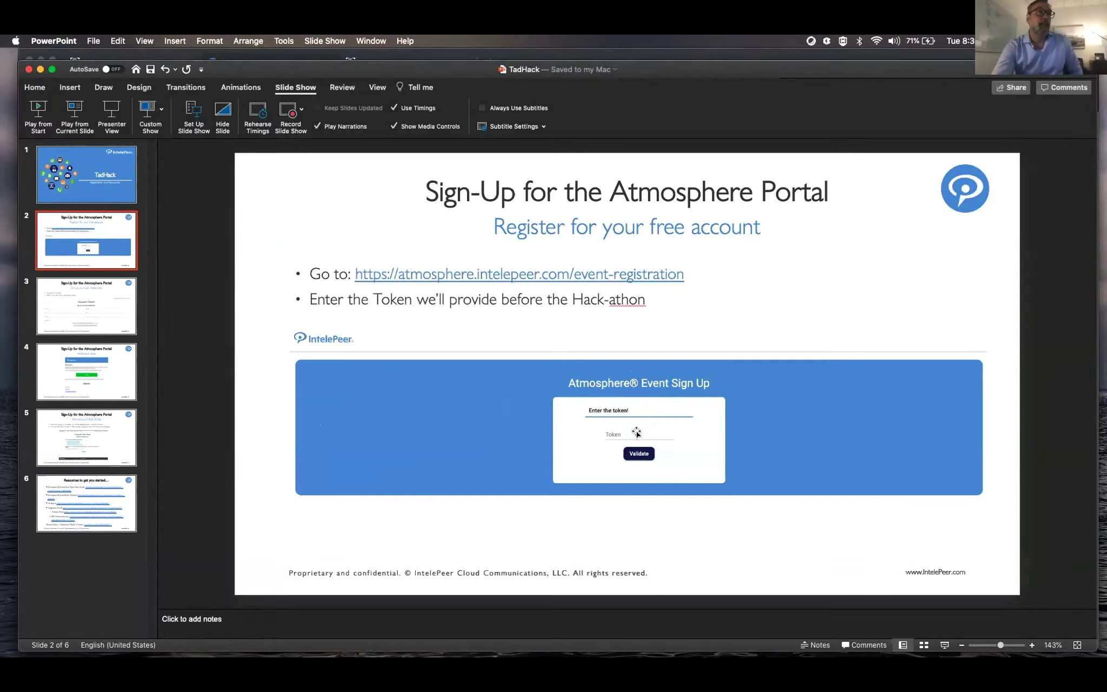
click(55, 303)
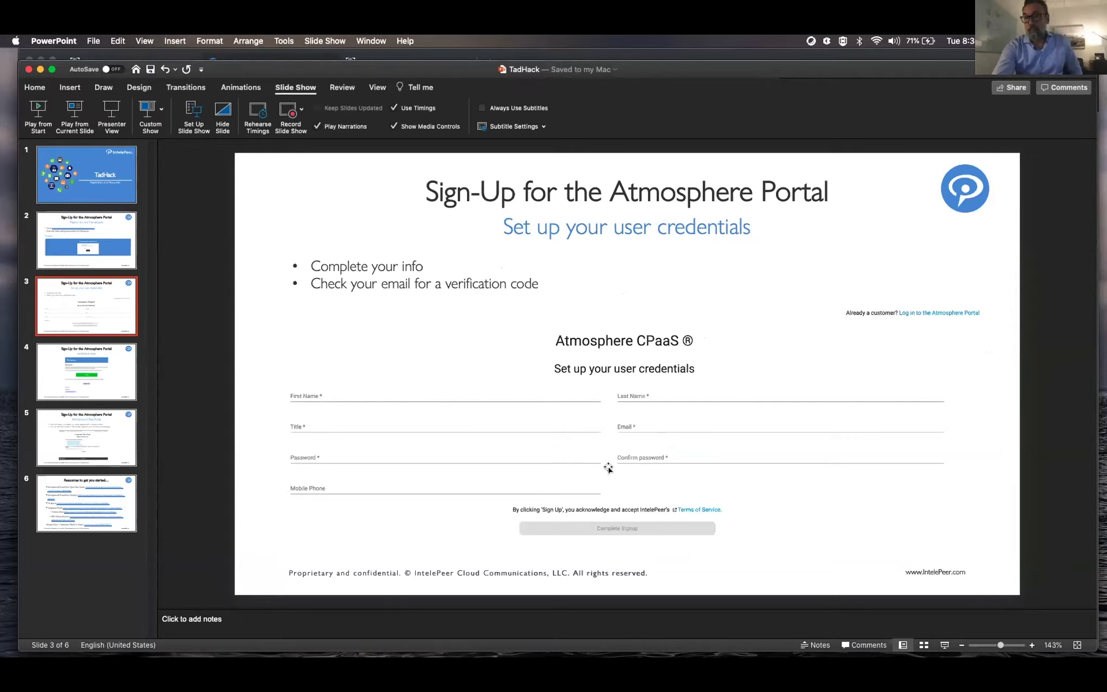
click(104, 361)
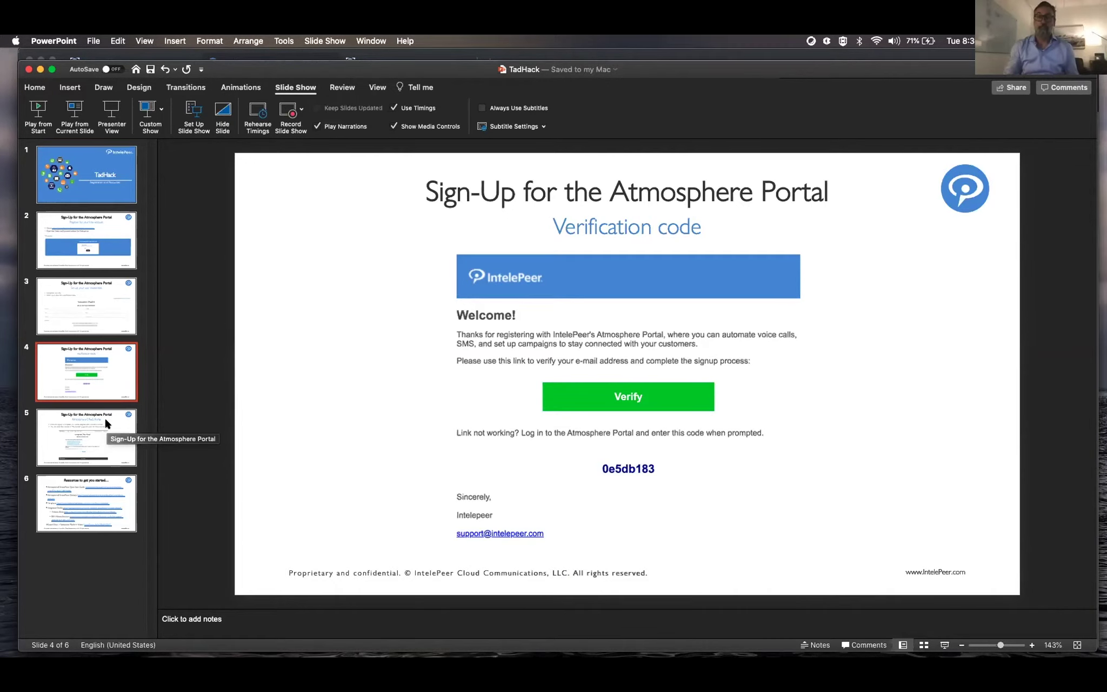
Bring Chrome forward and open the SmartFlows Audio Library listing the .pcm files.
click(635, 54)
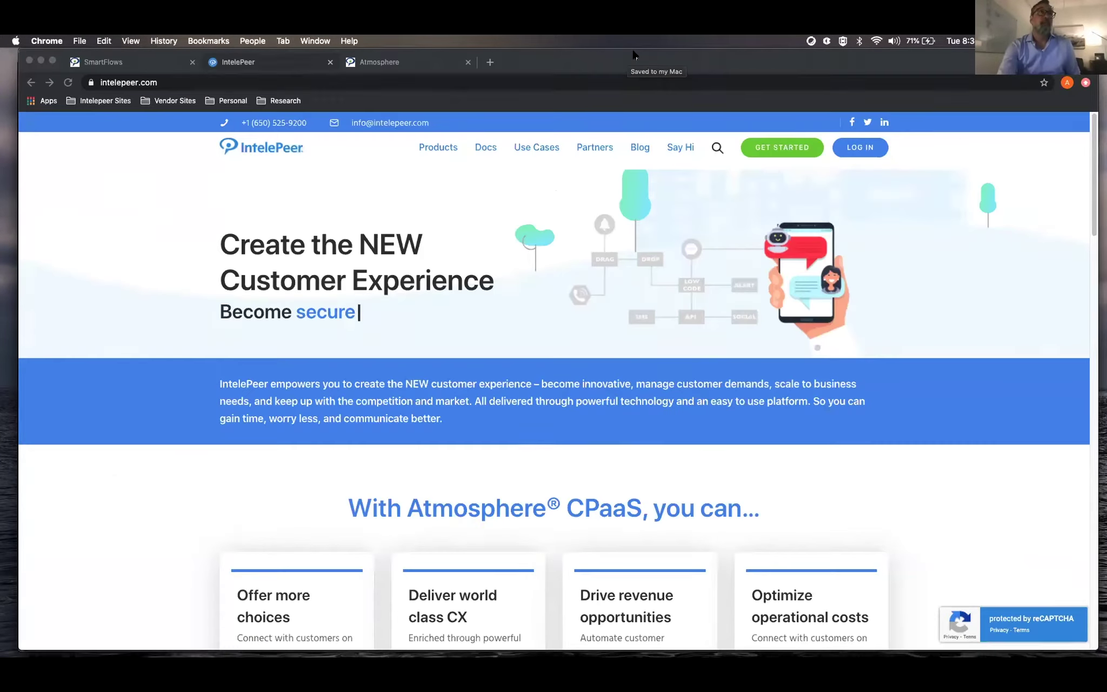
click(117, 63)
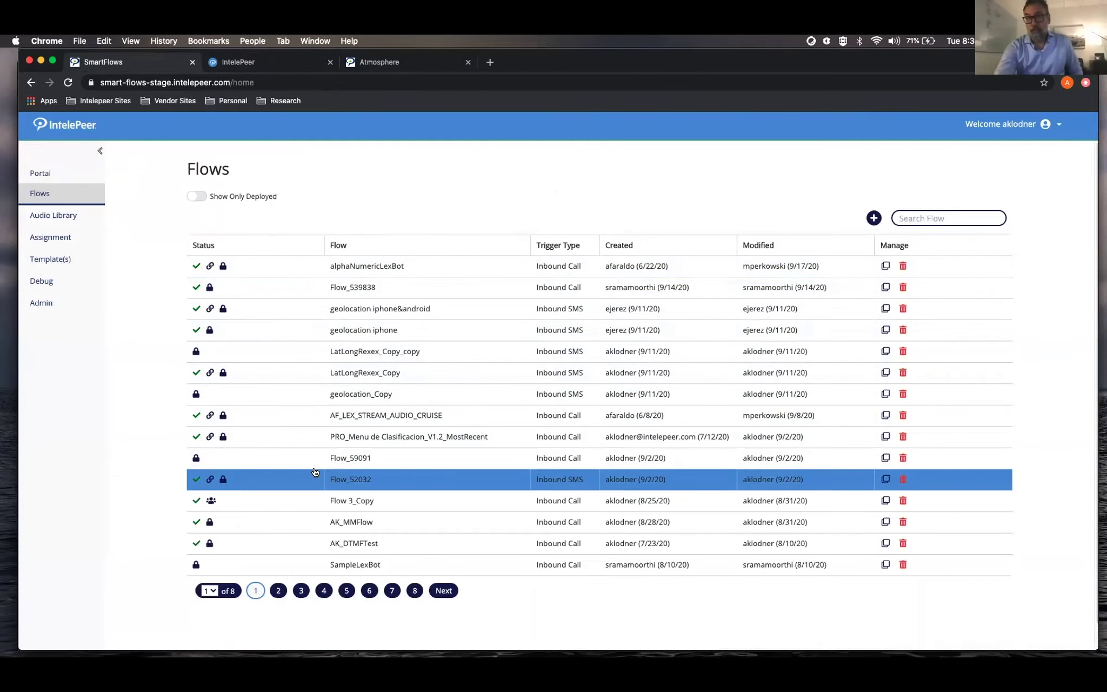
click(67, 218)
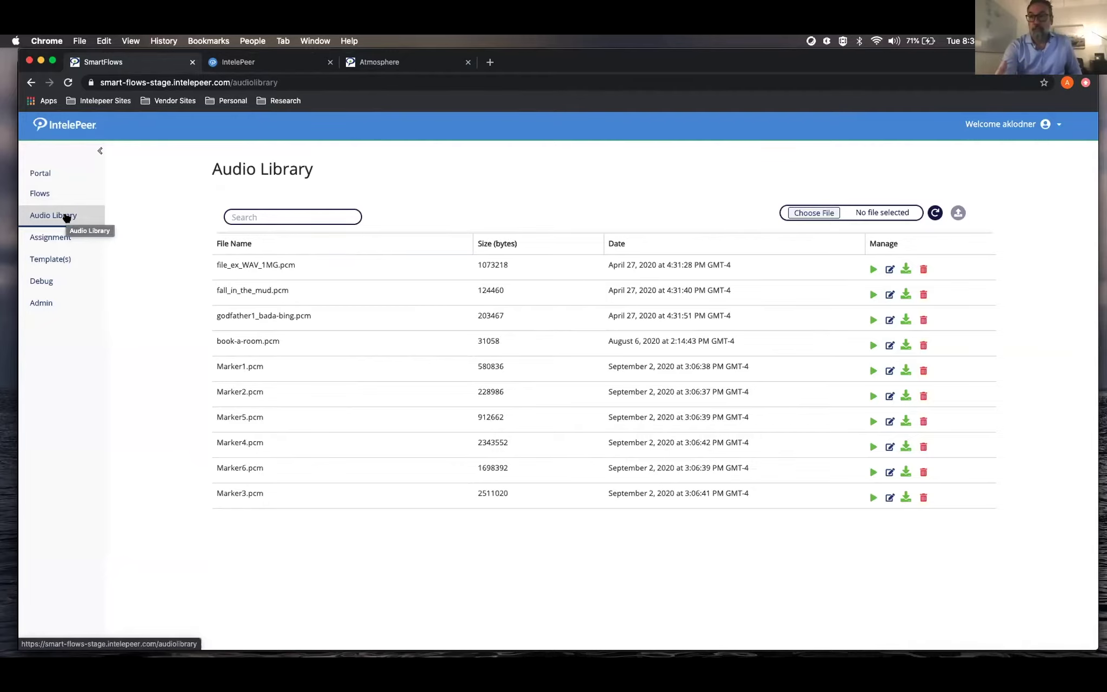
On Number Assignment, select the number running CB_testing for name, then dismiss Assign Flow unchanged.
click(49, 239)
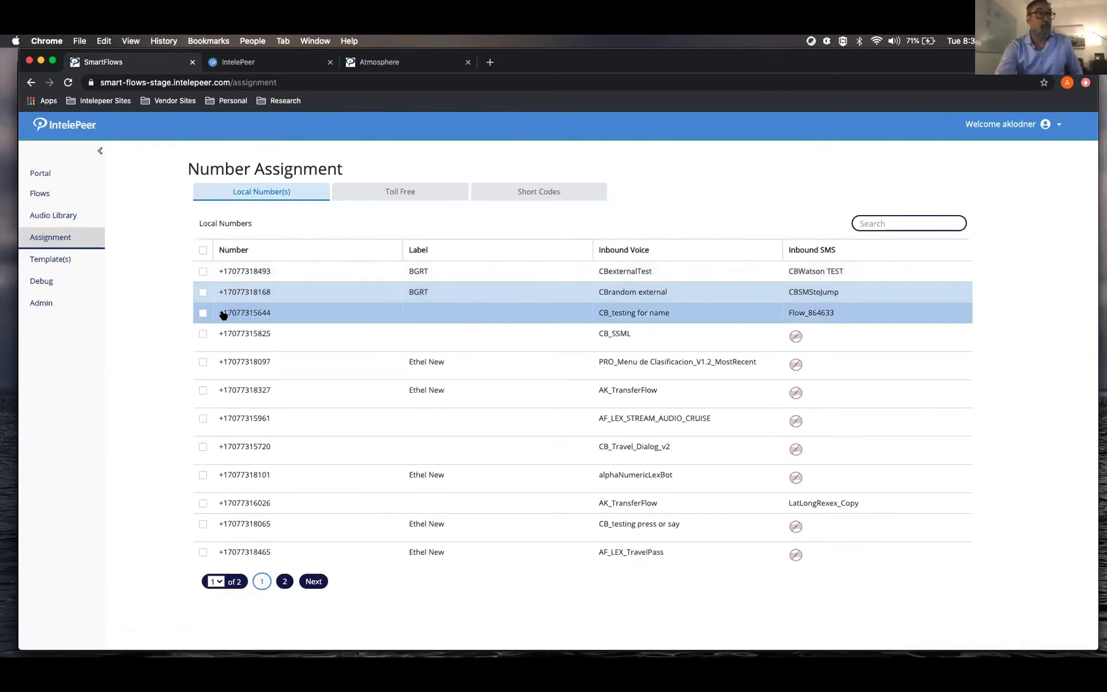
click(203, 314)
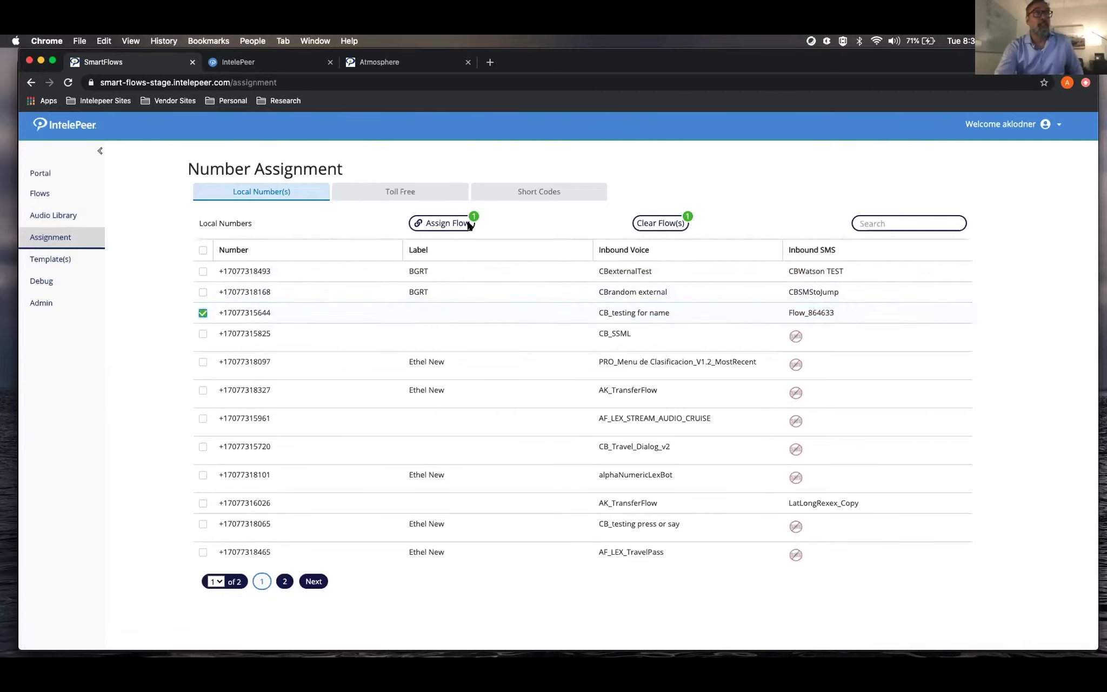
click(450, 226)
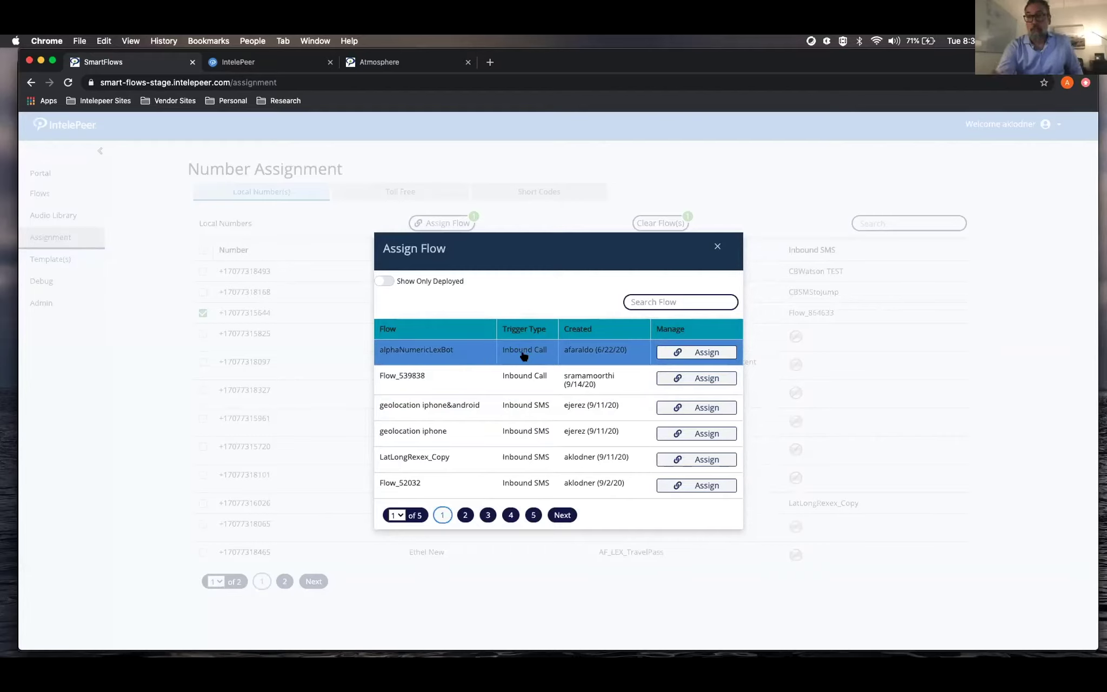
click(721, 247)
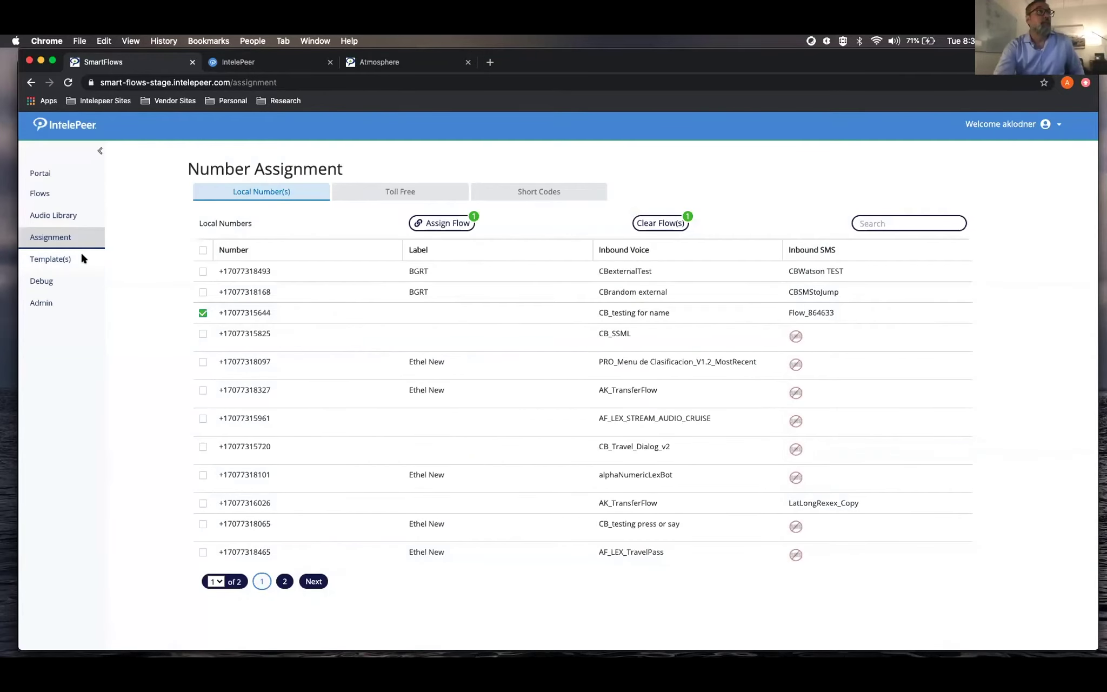
Open the ISMS Template from the template library and inspect its ISMS trigger and SMS step.
click(44, 259)
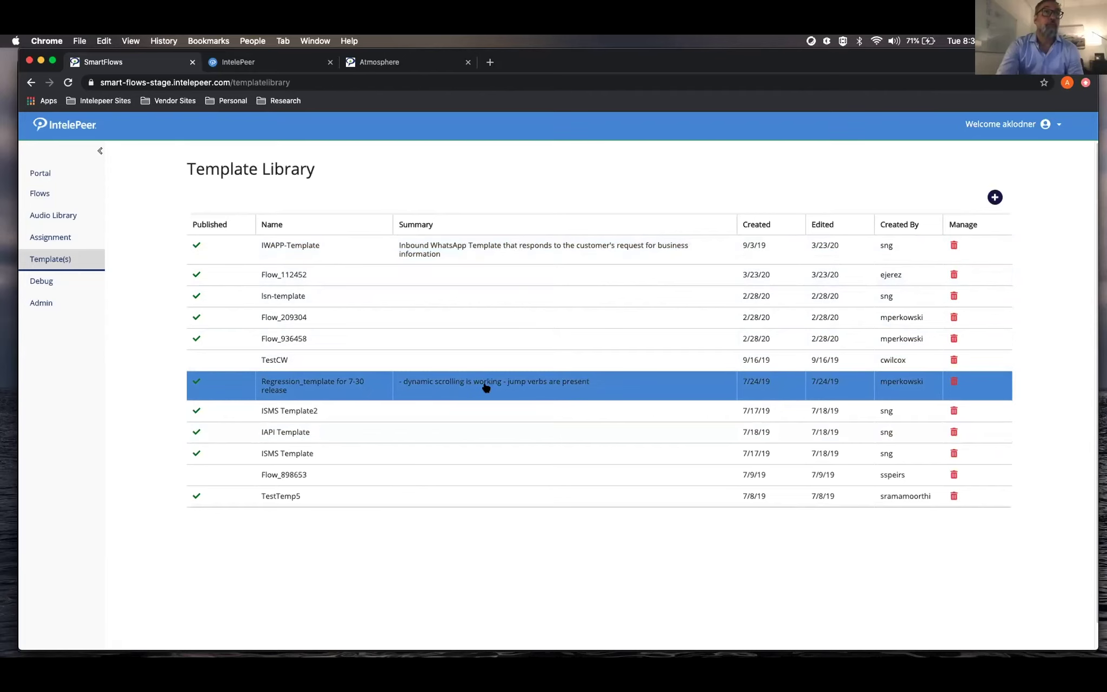
click(363, 455)
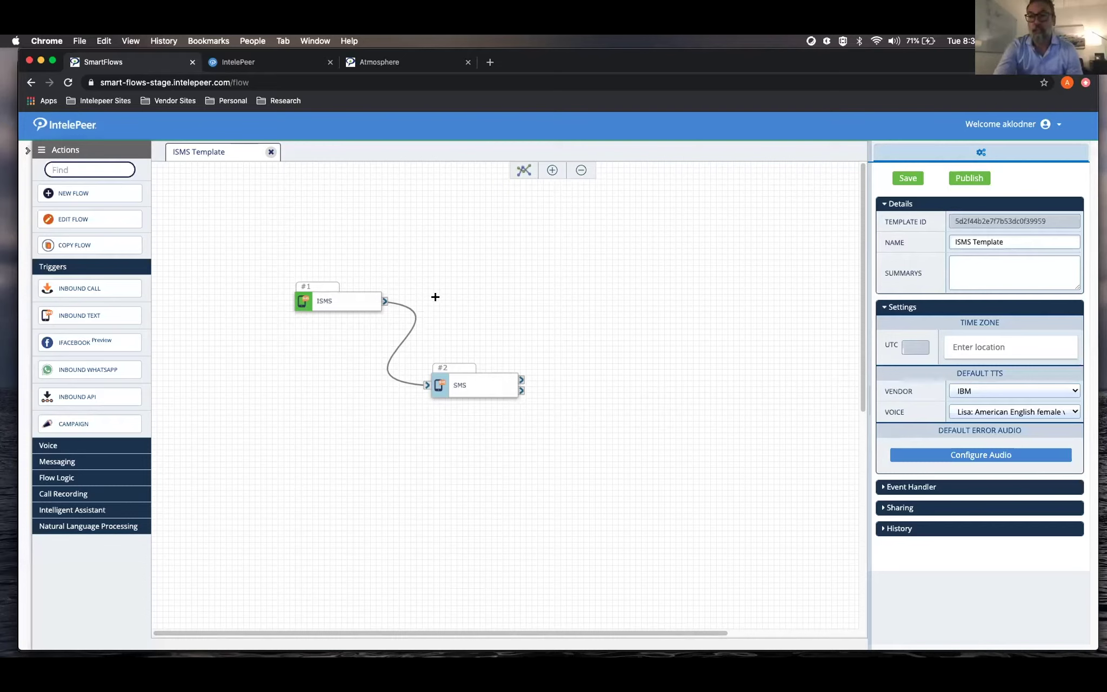
click(326, 299)
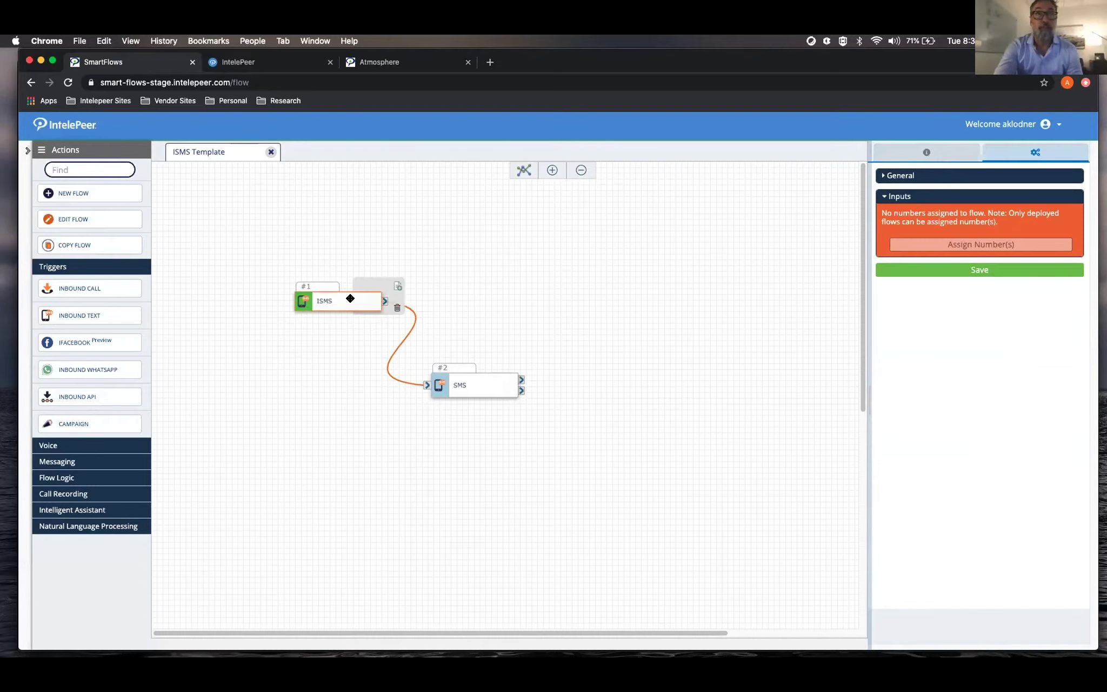
click(473, 379)
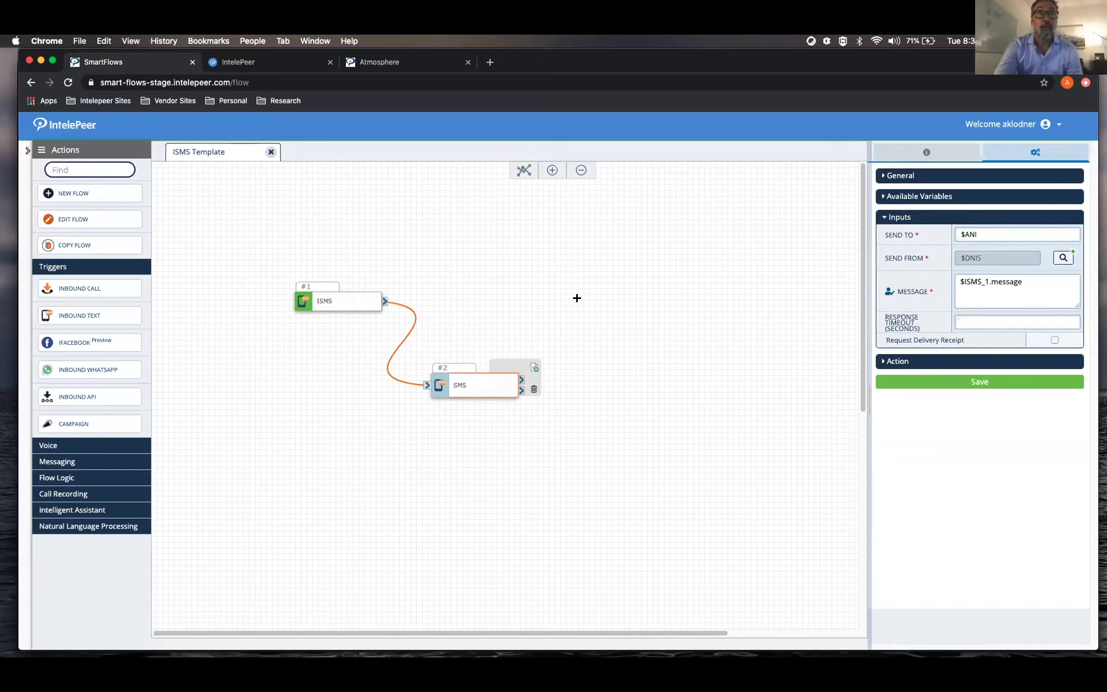
click(508, 290)
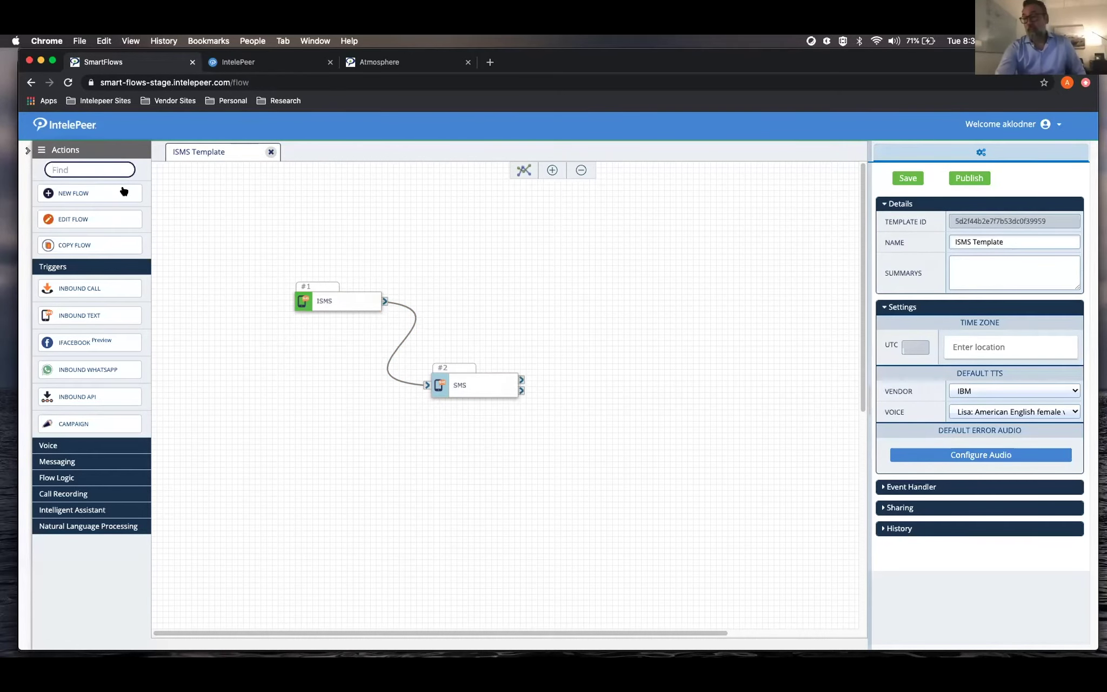
Start a new flow with an Inbound Call trigger connected to a Play Audio step.
click(102, 194)
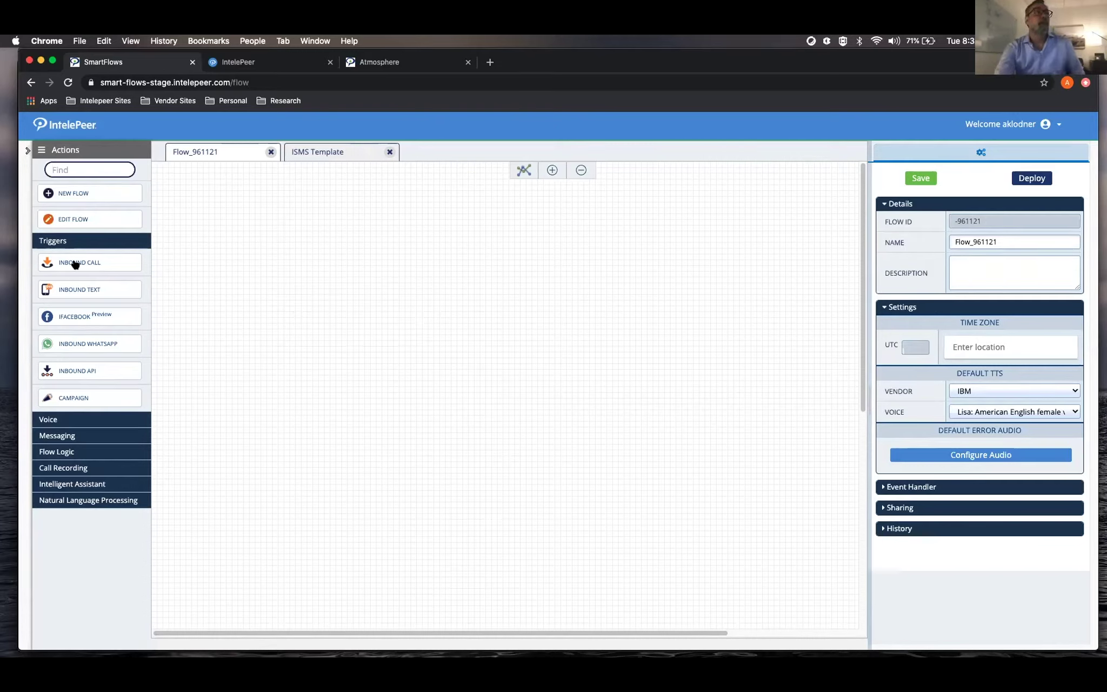
drag(66, 262, 245, 222)
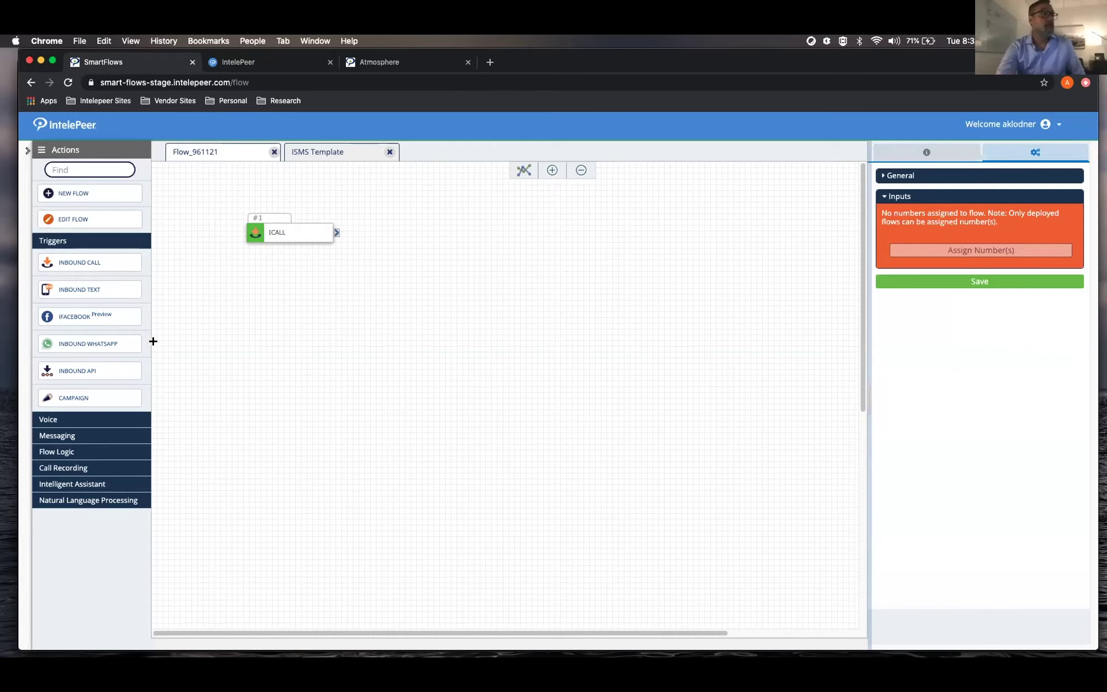
click(89, 420)
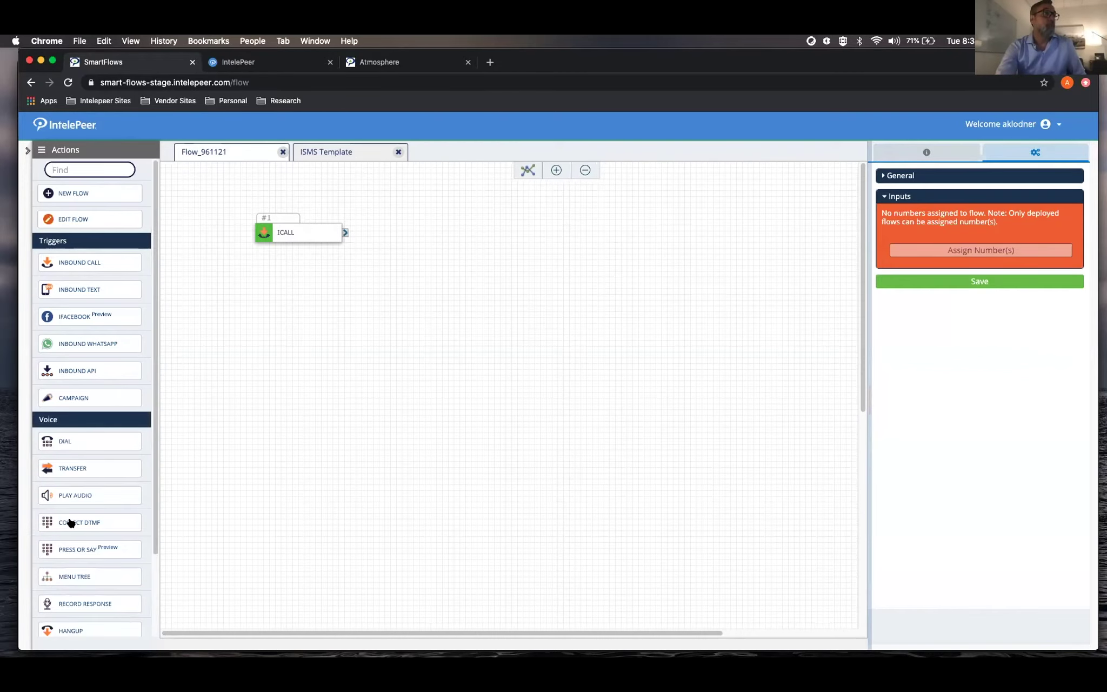
drag(77, 495, 366, 294)
drag(343, 232, 362, 306)
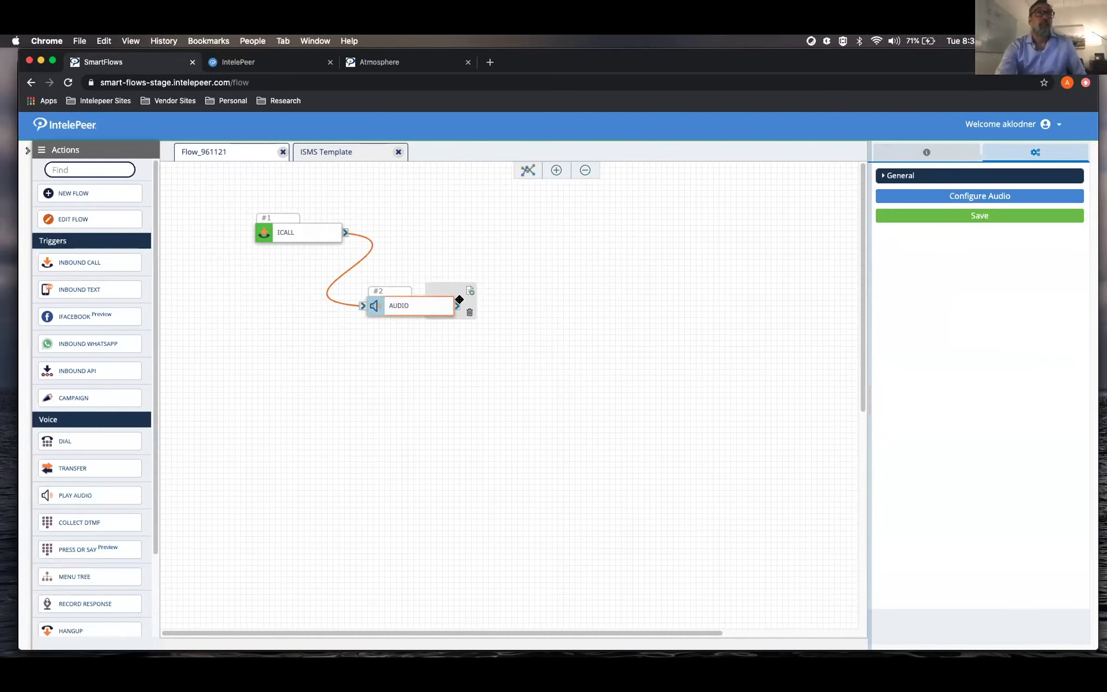
Set the audio step's Channel ID to ICALL_1.CHANNEL_ID and its Intro to fall_in_the_mud.pcm.
click(1005, 196)
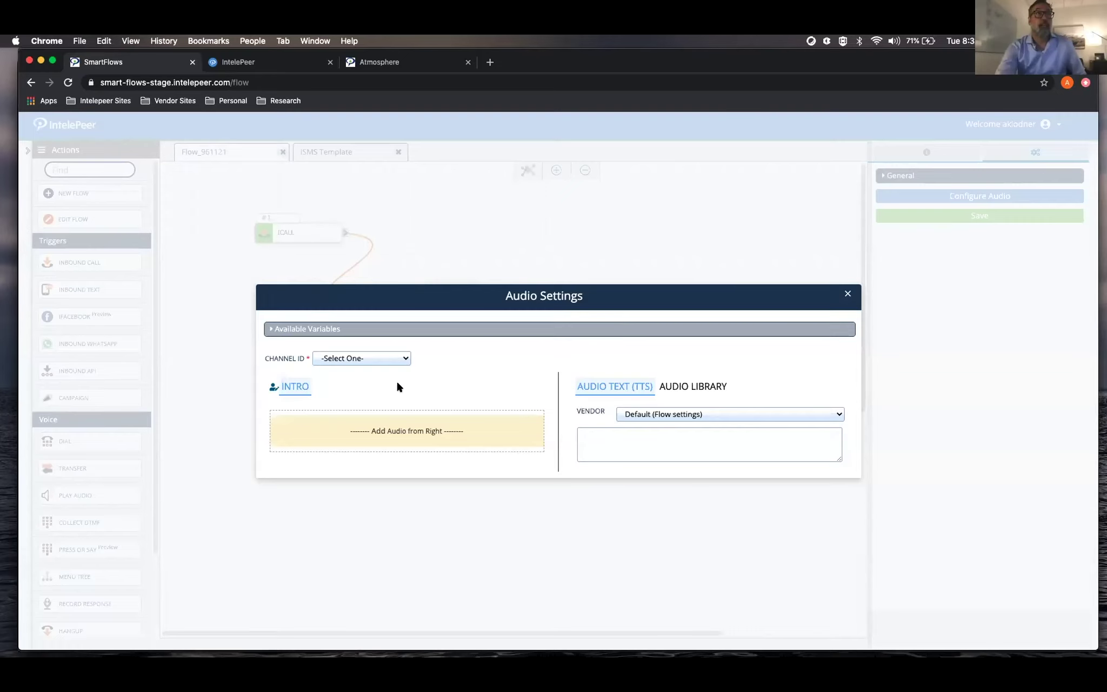
click(335, 357)
click(342, 366)
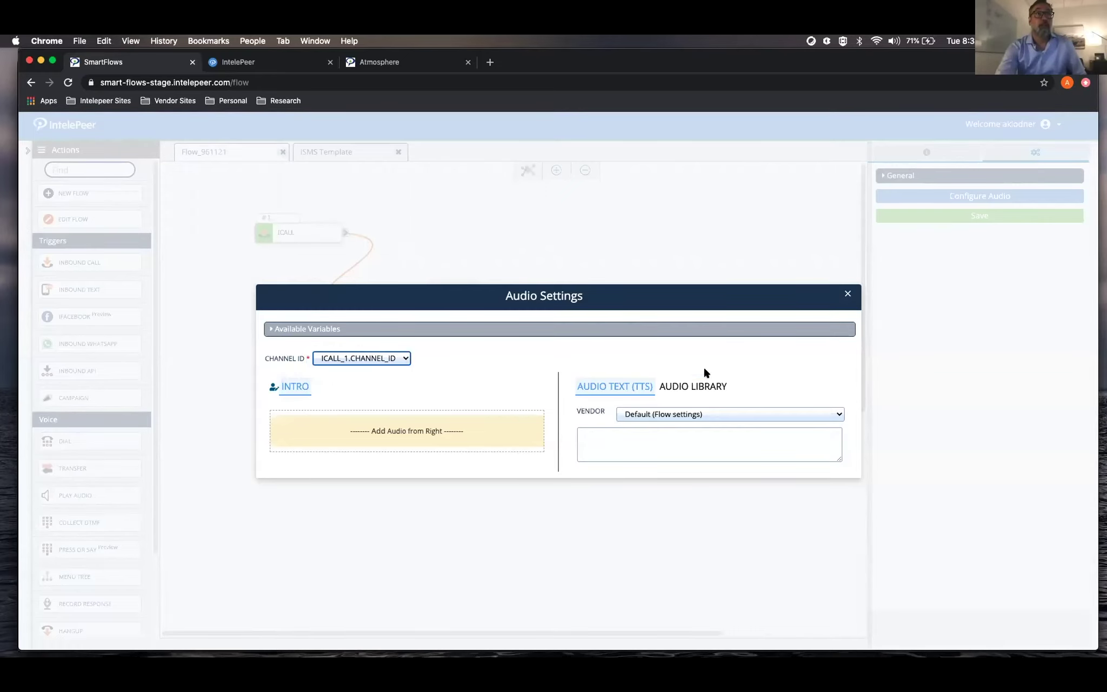
click(688, 385)
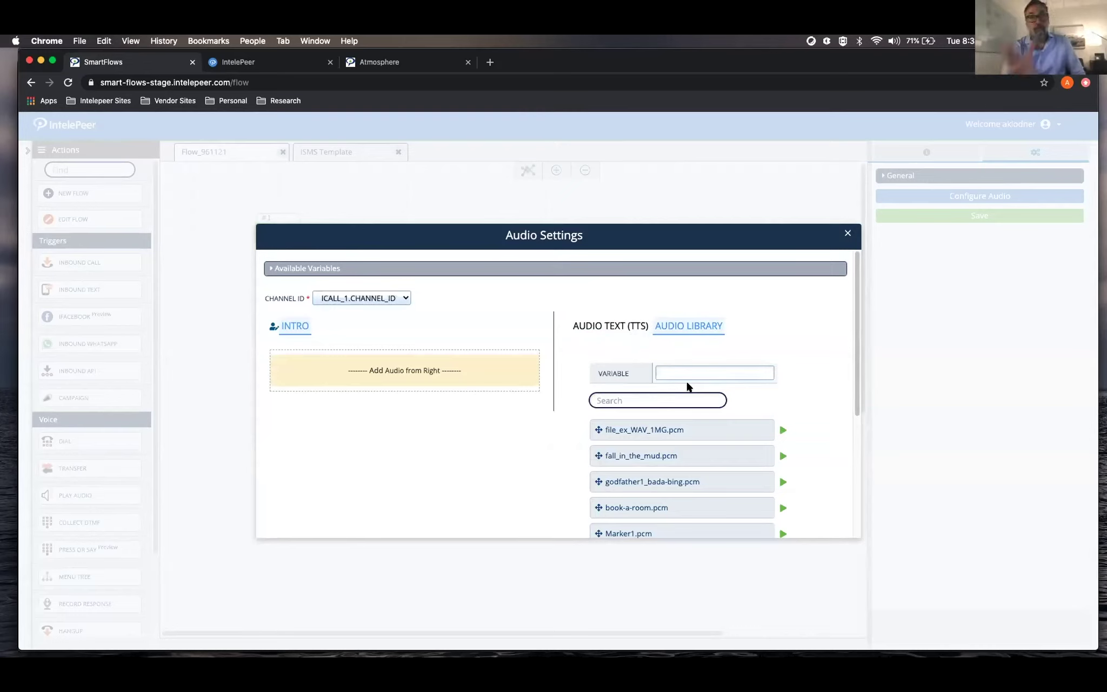
drag(683, 457, 406, 382)
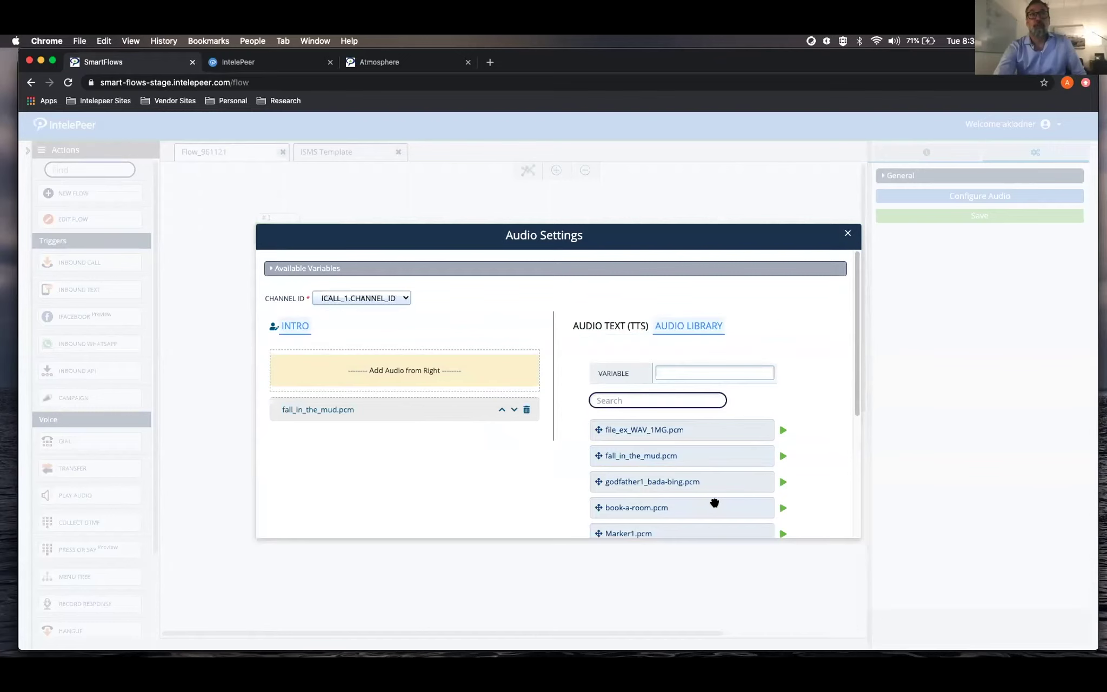
click(847, 233)
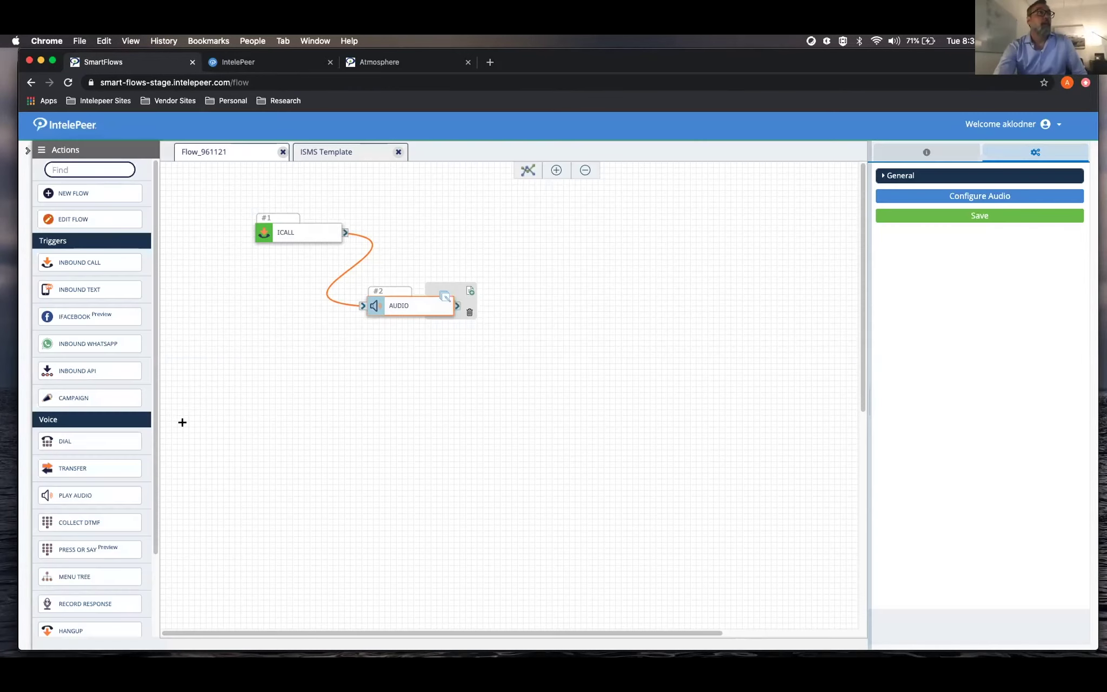
Link Audio to a new Transfer step, then Transfer to a Send SMS step ($ANI from $DNIS).
drag(134, 464, 505, 398)
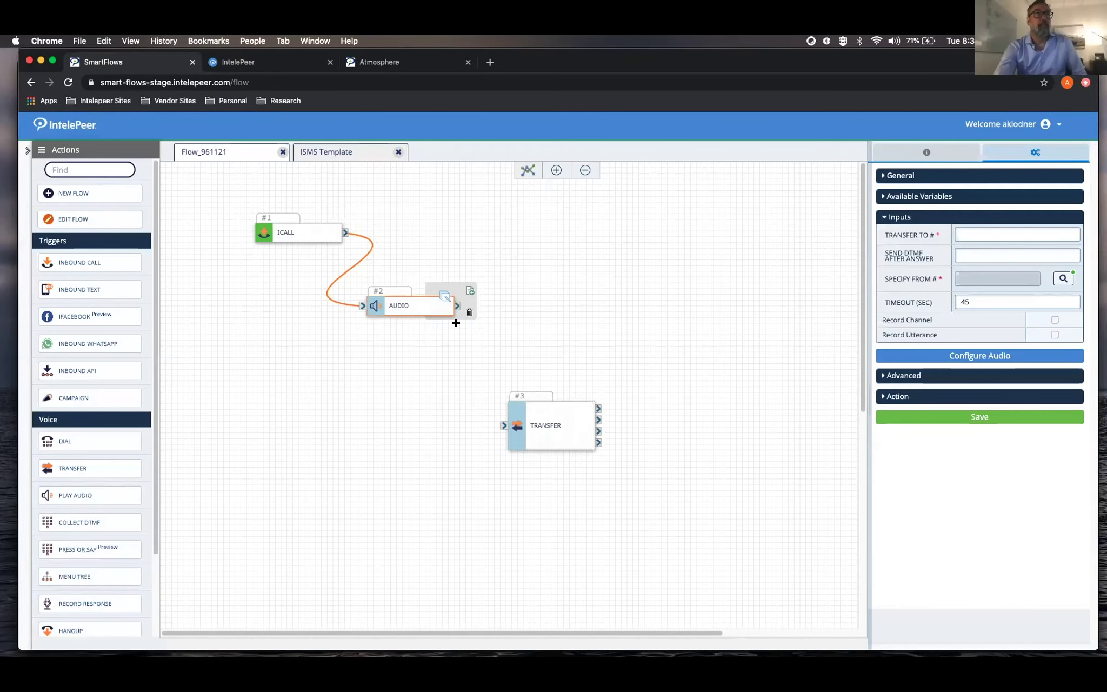
drag(455, 306, 503, 426)
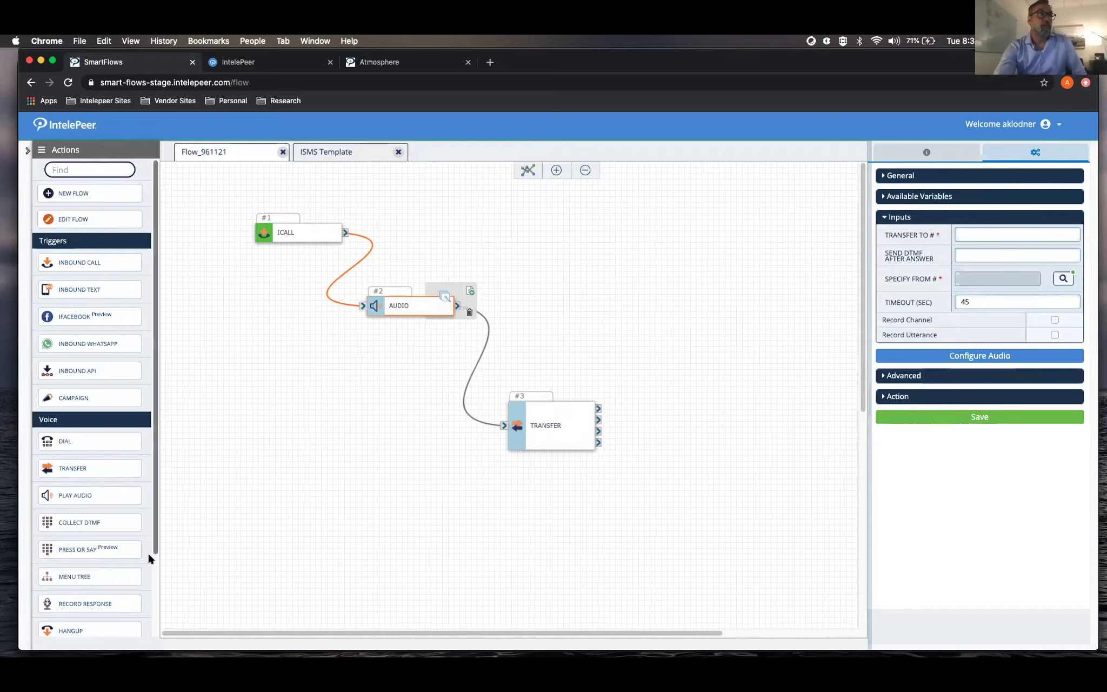
scroll(155, 584, down, 2)
scroll(156, 584, down, 2)
click(64, 555)
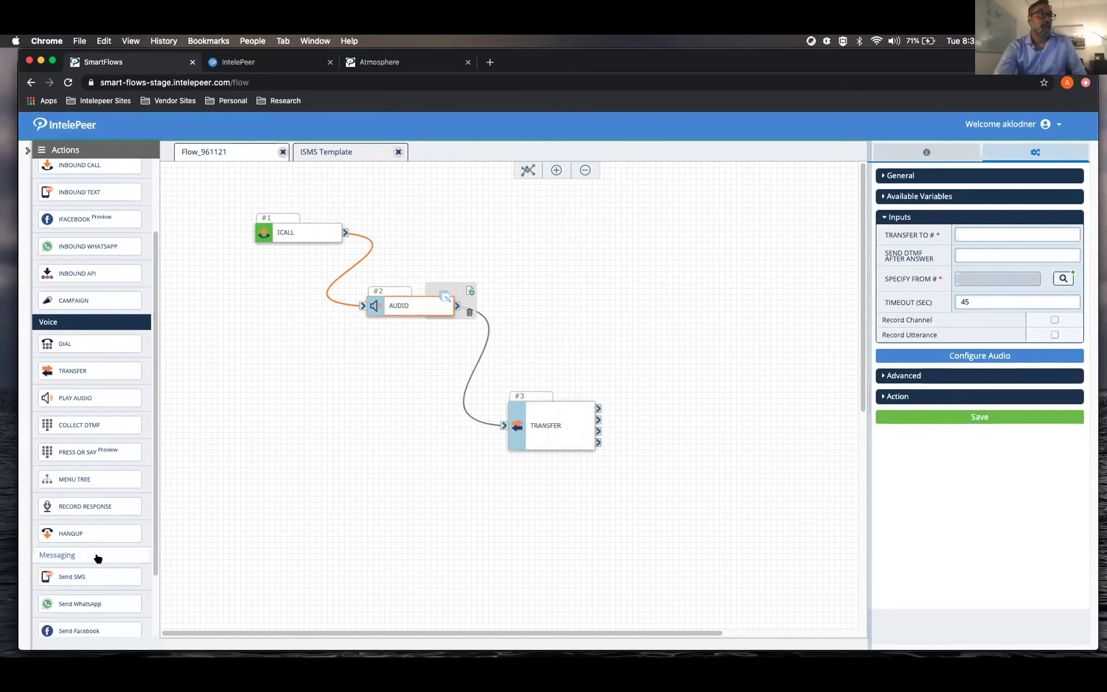
drag(68, 577, 591, 500)
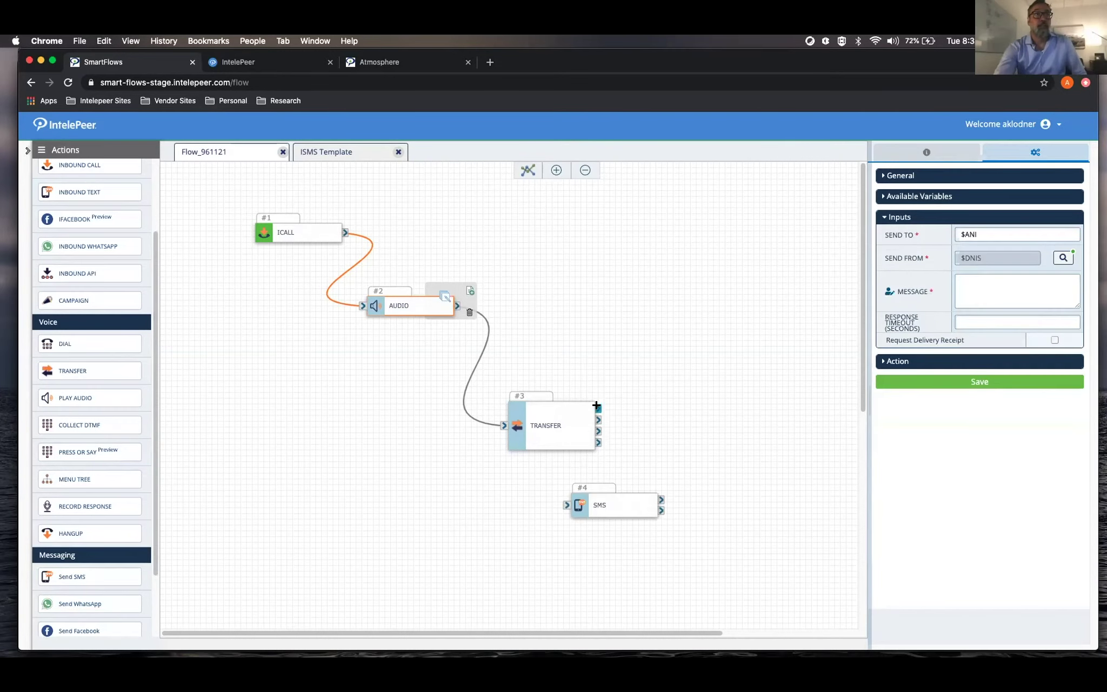
drag(597, 408, 566, 503)
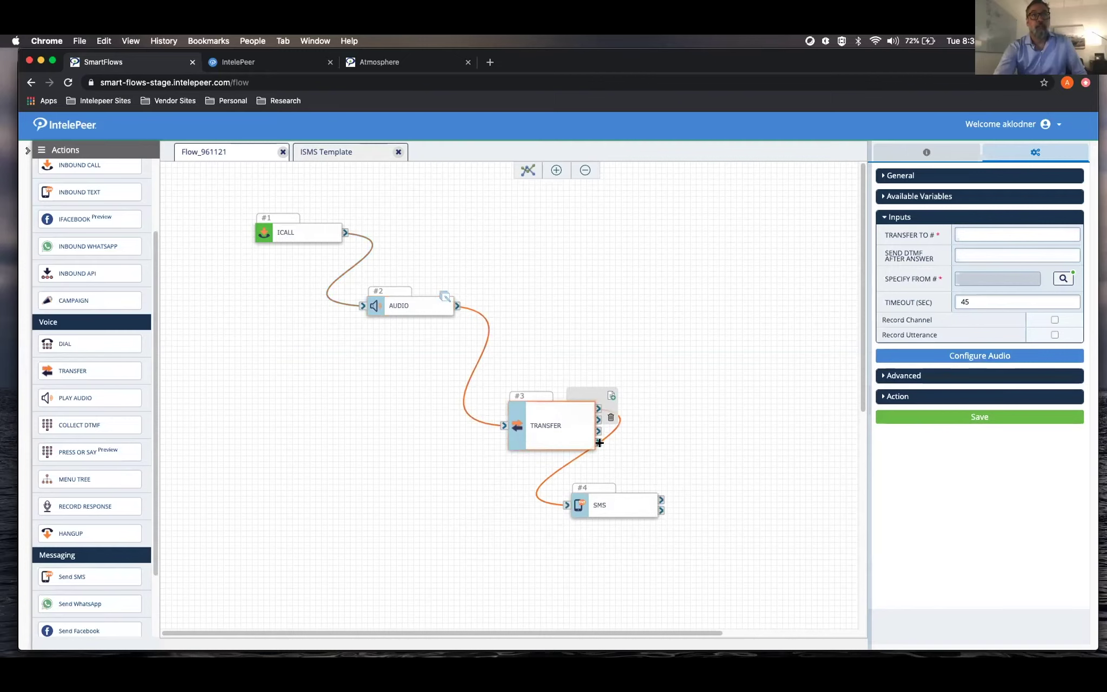
click(927, 398)
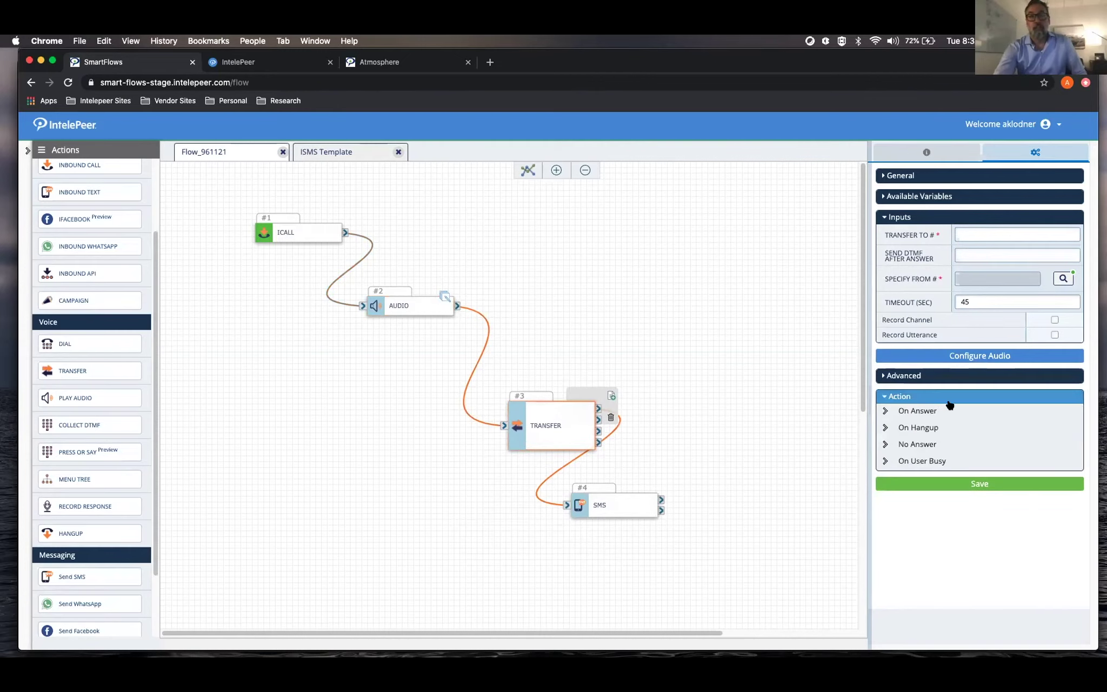
click(622, 505)
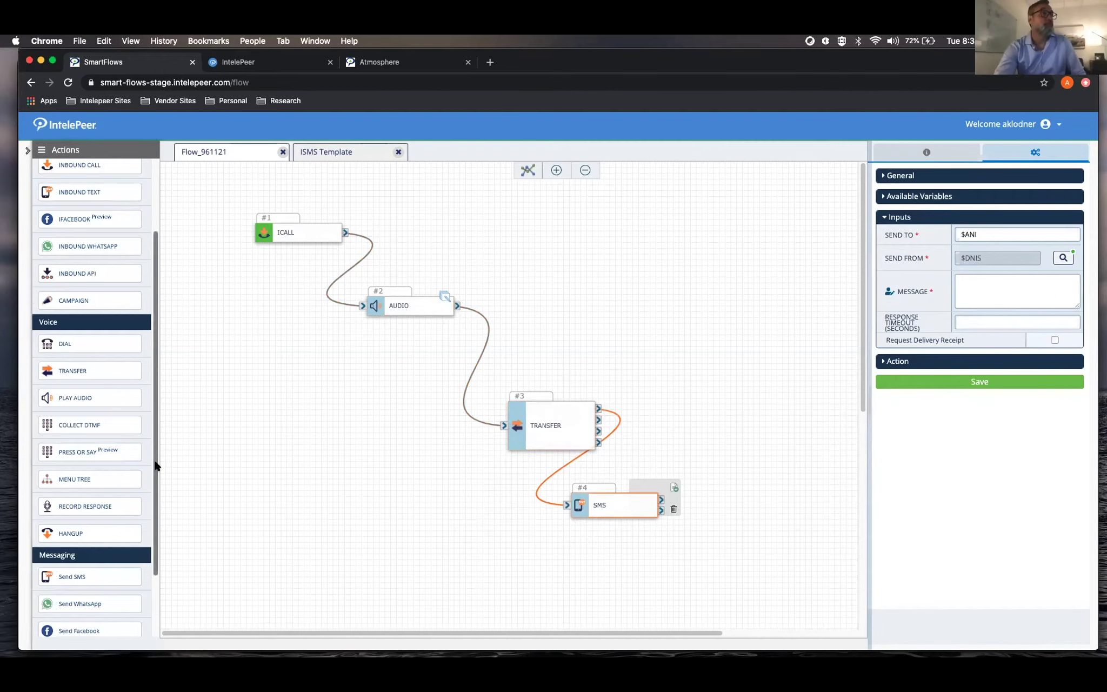
Collapse and re-expand Voice and Messaging, then expand Flow Logic to list External Web Call, Pause, Switch, Condition.
scroll(158, 464, down, 3)
click(122, 474)
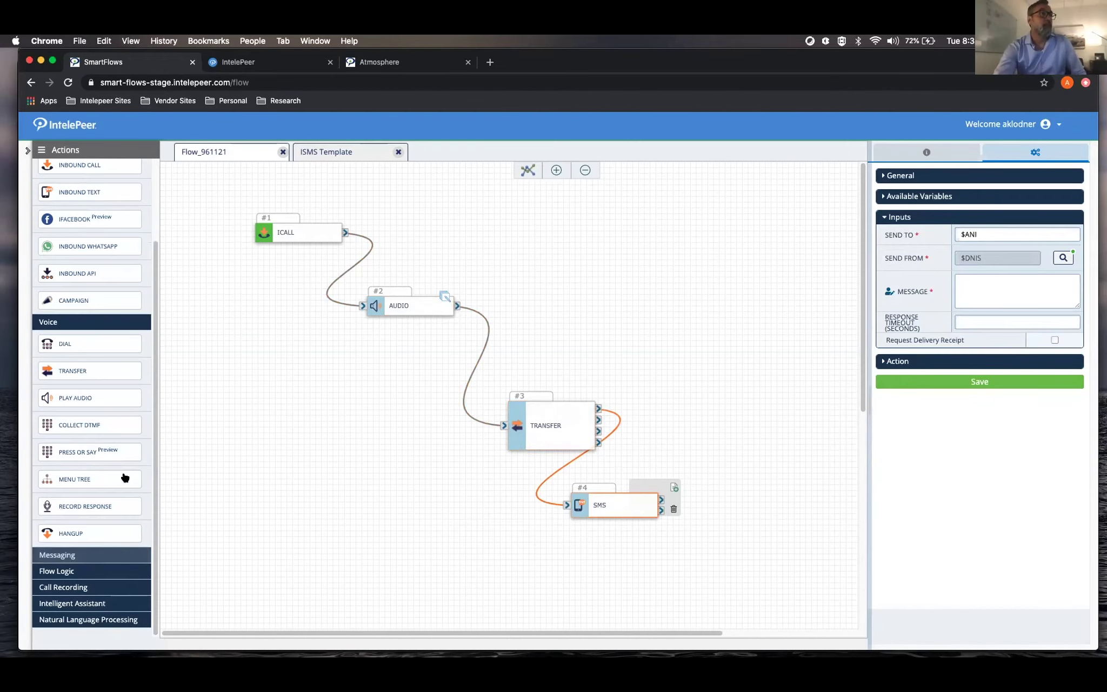
click(130, 321)
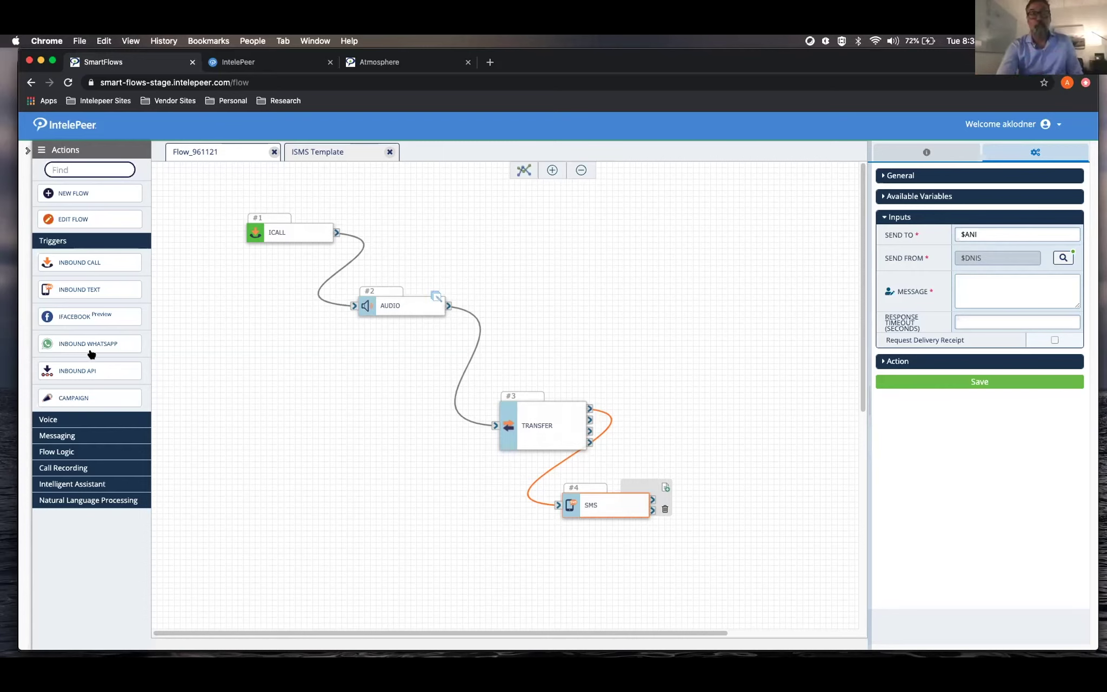
click(111, 429)
click(111, 423)
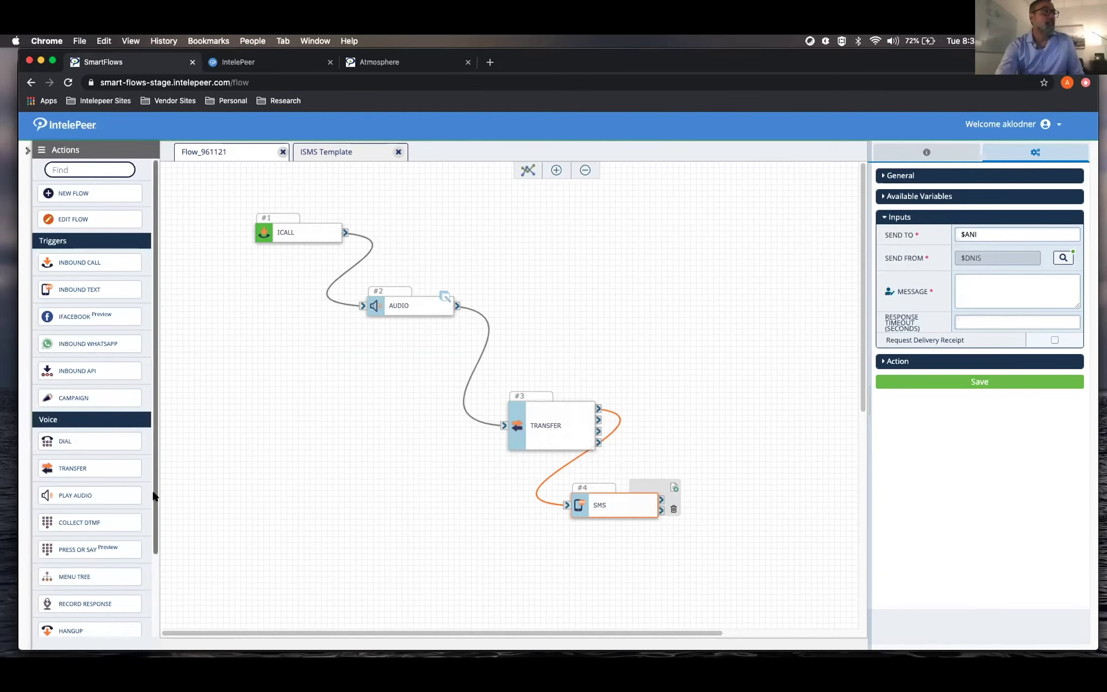
scroll(154, 486, down, 4)
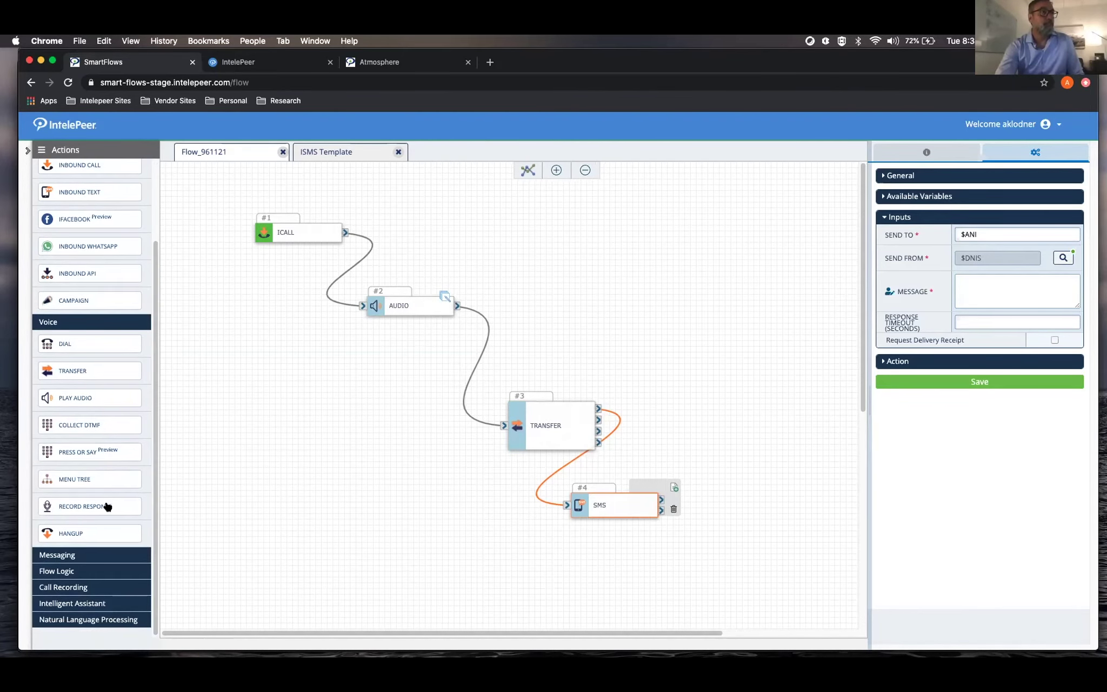
click(89, 553)
scroll(155, 573, down, 3)
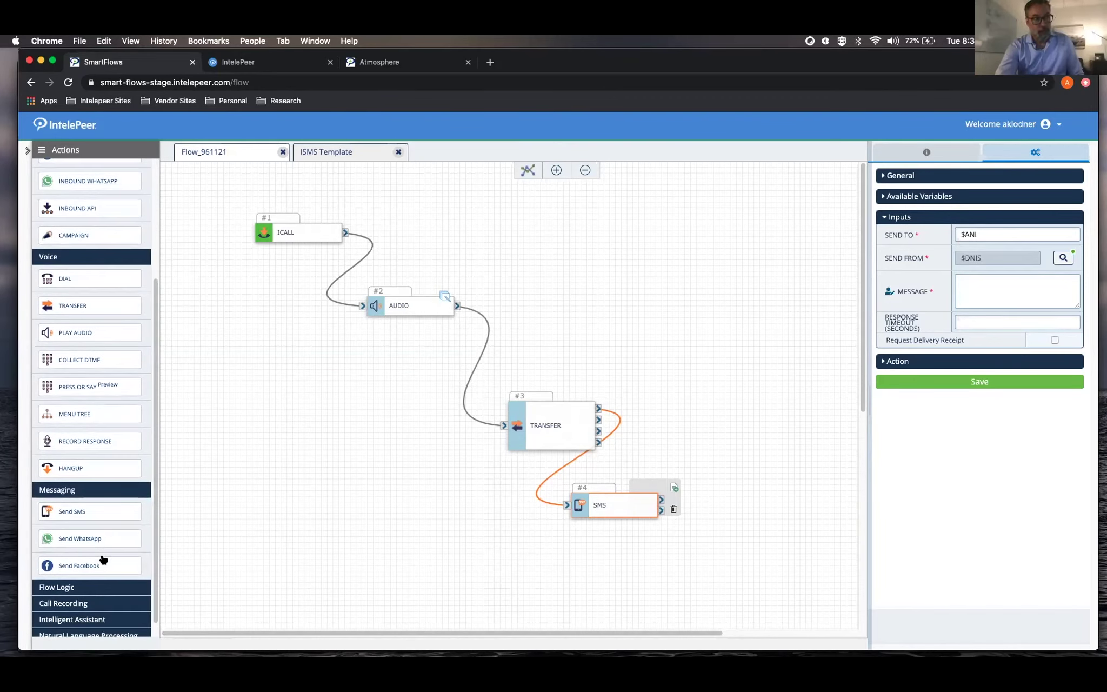
click(115, 586)
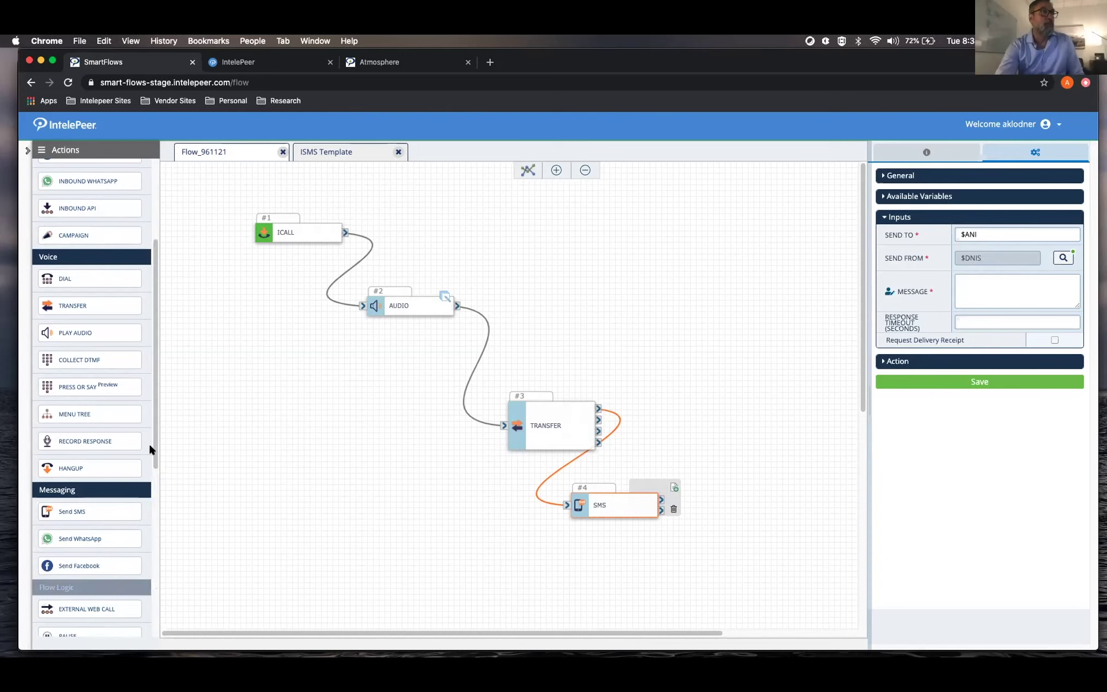
drag(152, 422, 154, 567)
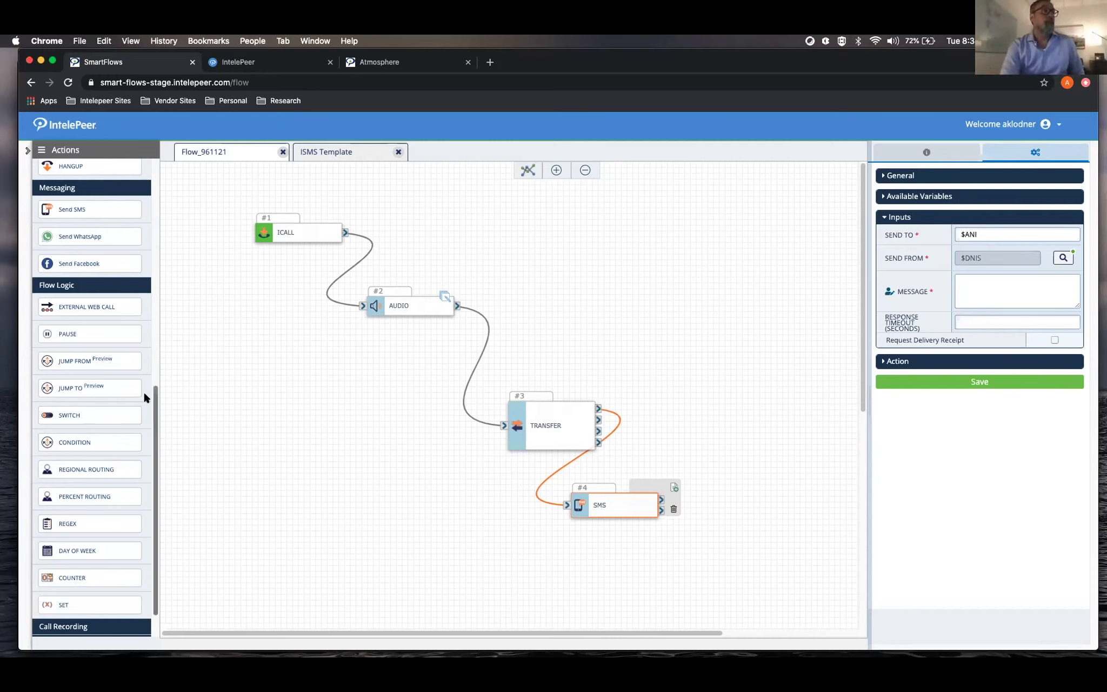
Expand Intelligent Assistant and scroll through it to show Watson Assistant and Lex Bot.
scroll(156, 409, down, 2)
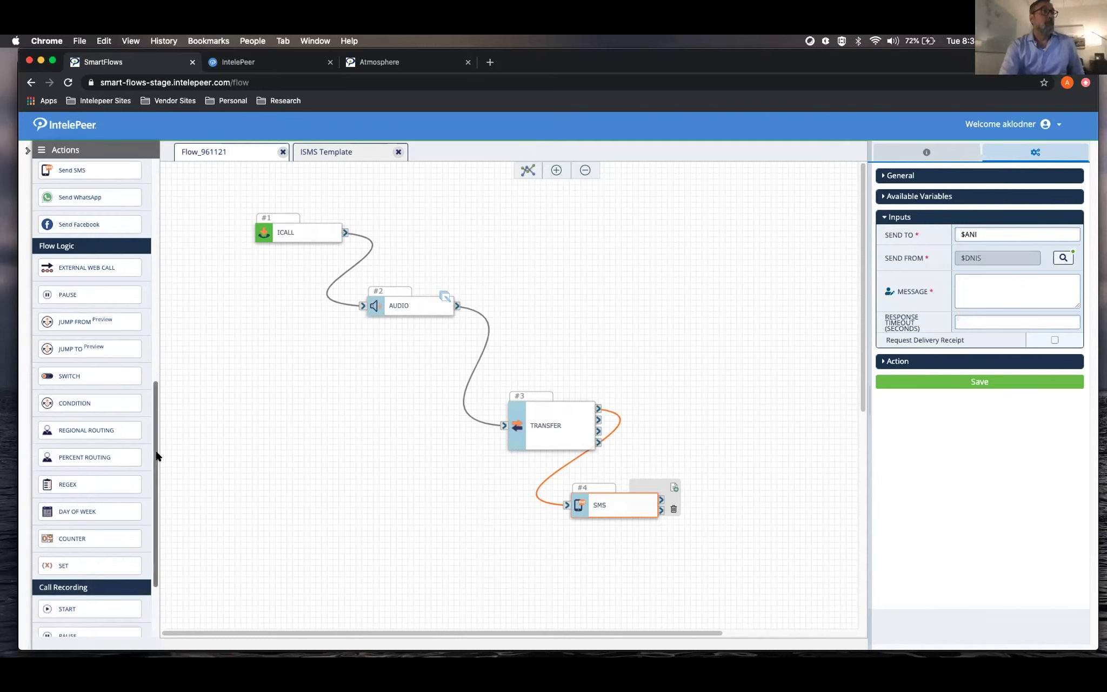
scroll(158, 551, down, 3)
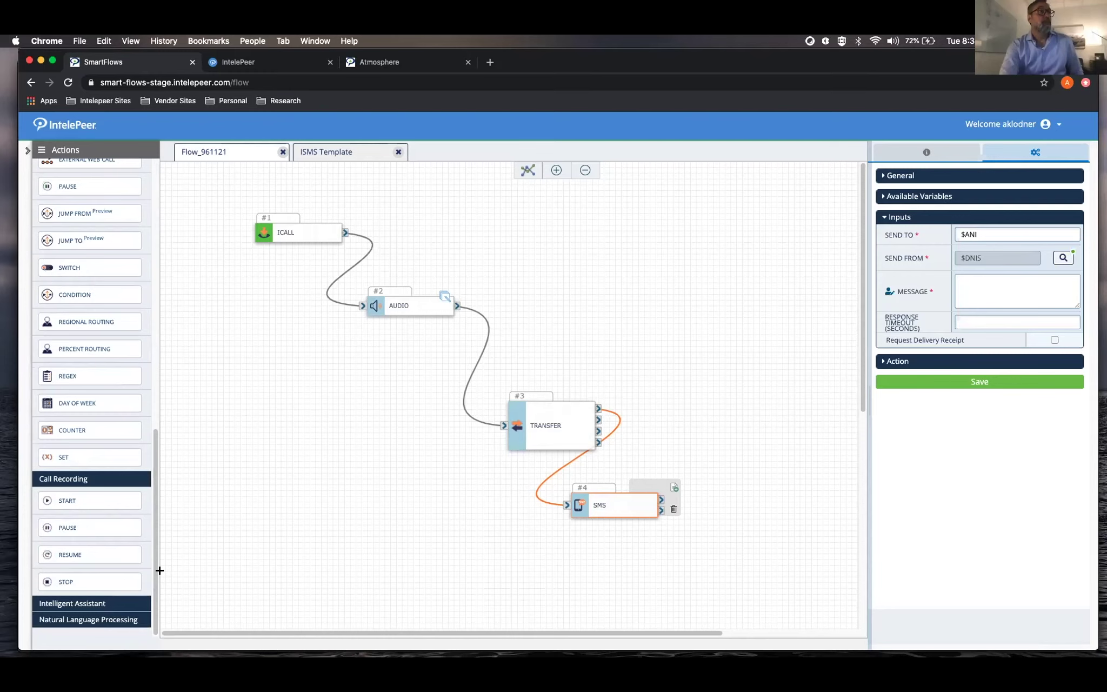
click(93, 602)
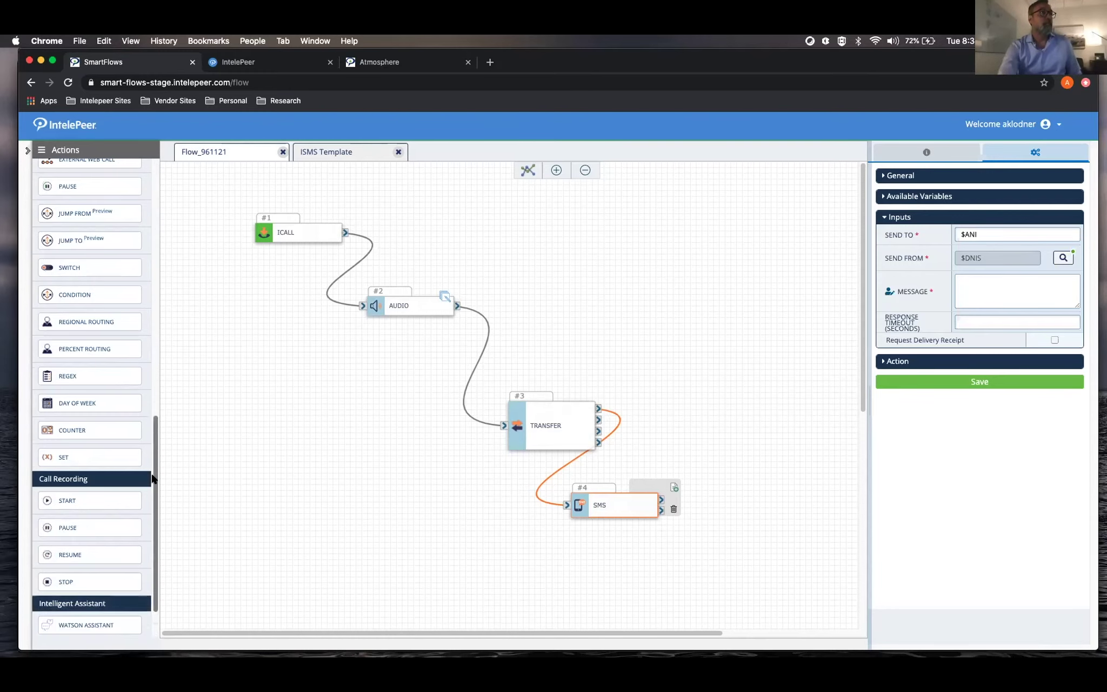
scroll(154, 486, down, 3)
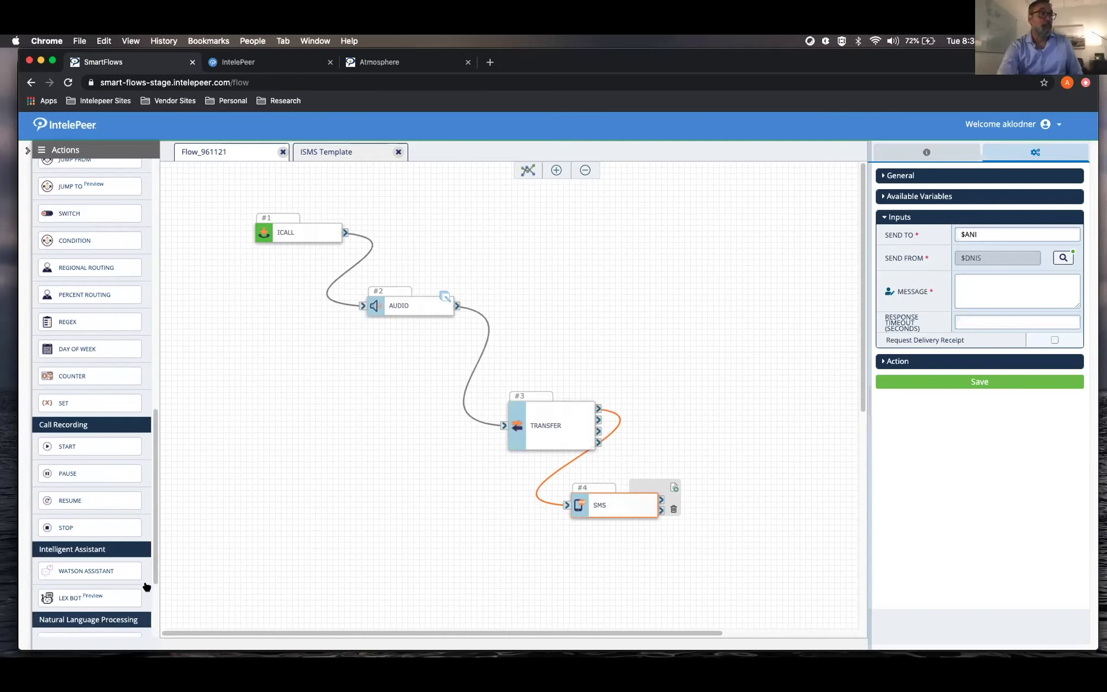
drag(152, 573, 155, 643)
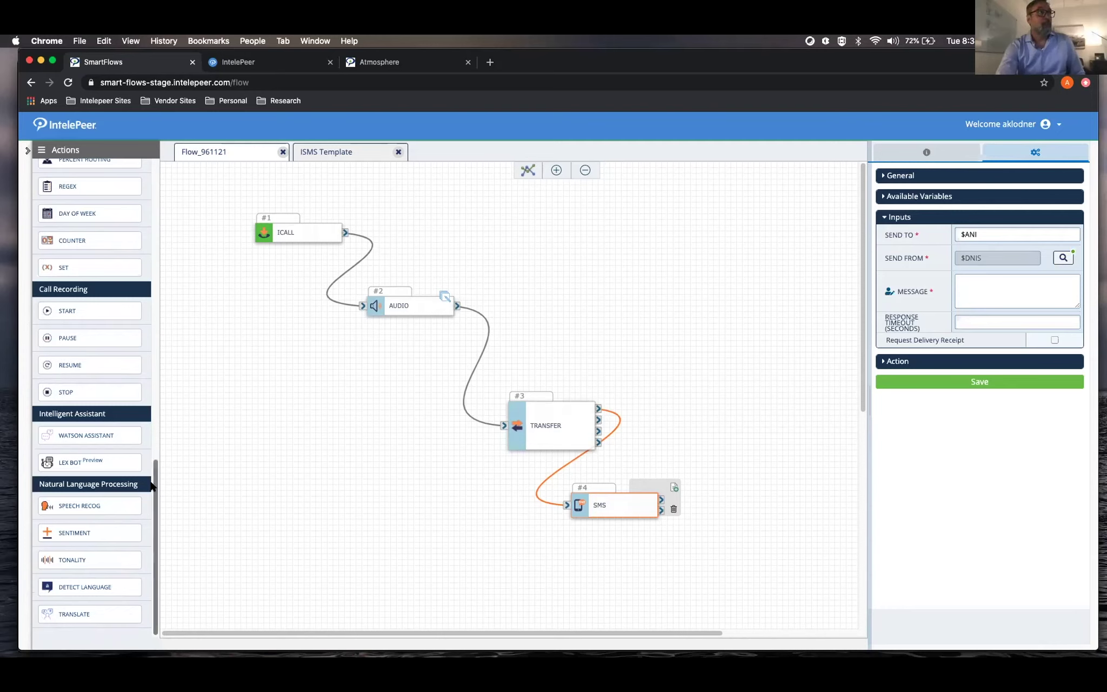
drag(152, 485, 157, 460)
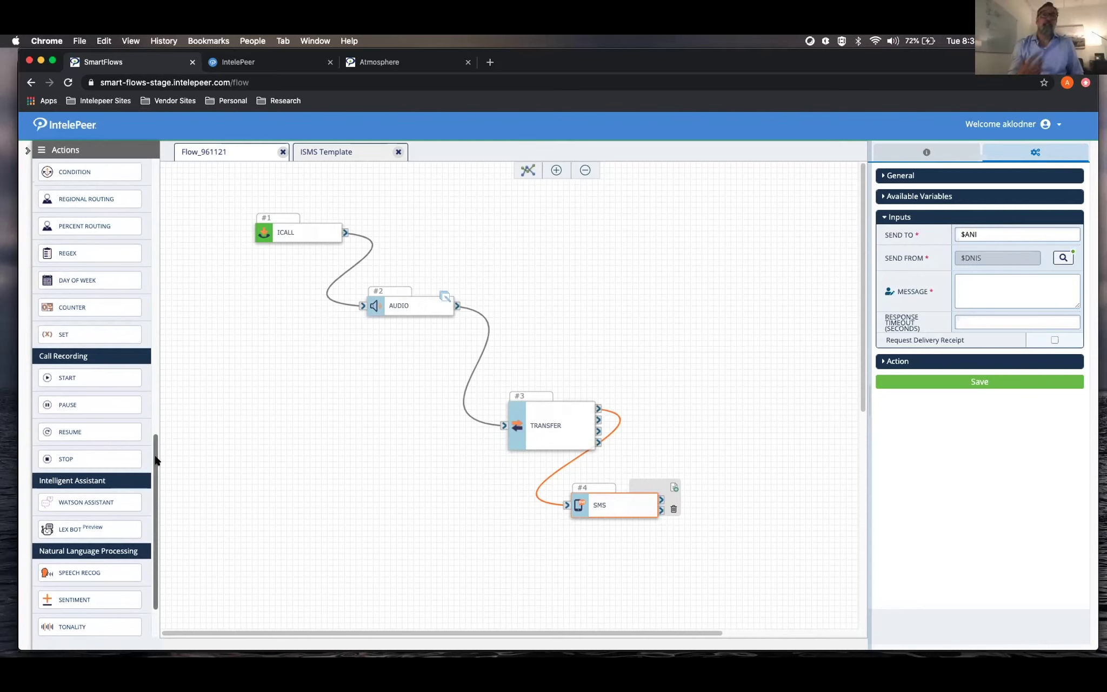
drag(155, 459, 171, 265)
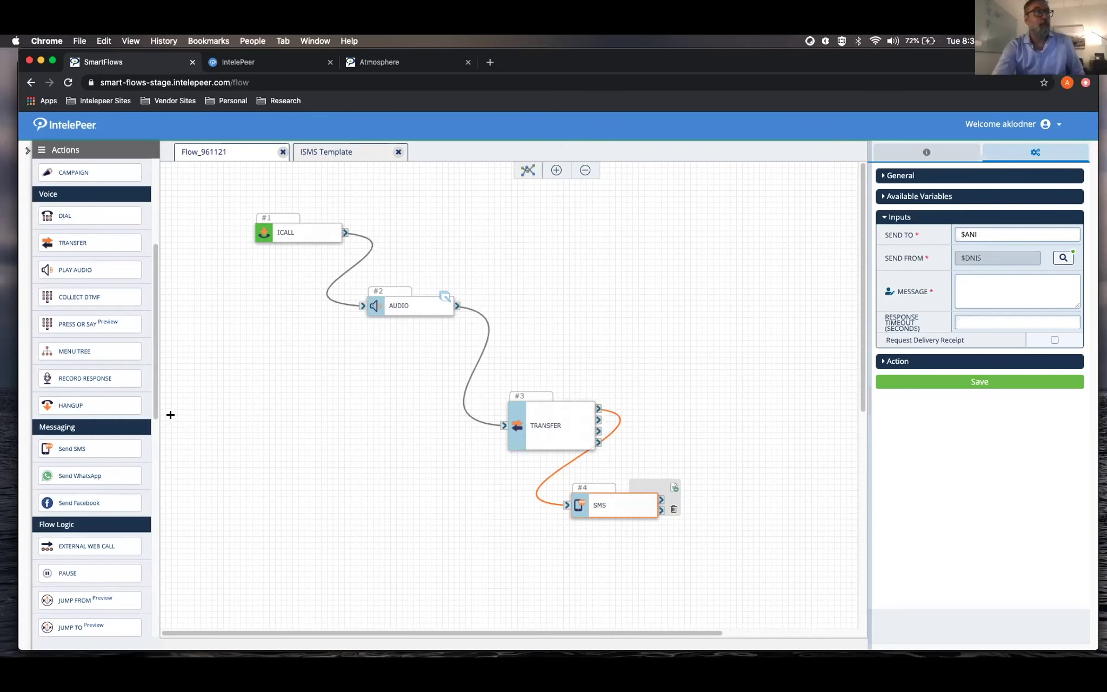
Scroll the Actions sidebar back up.
drag(154, 417, 154, 327)
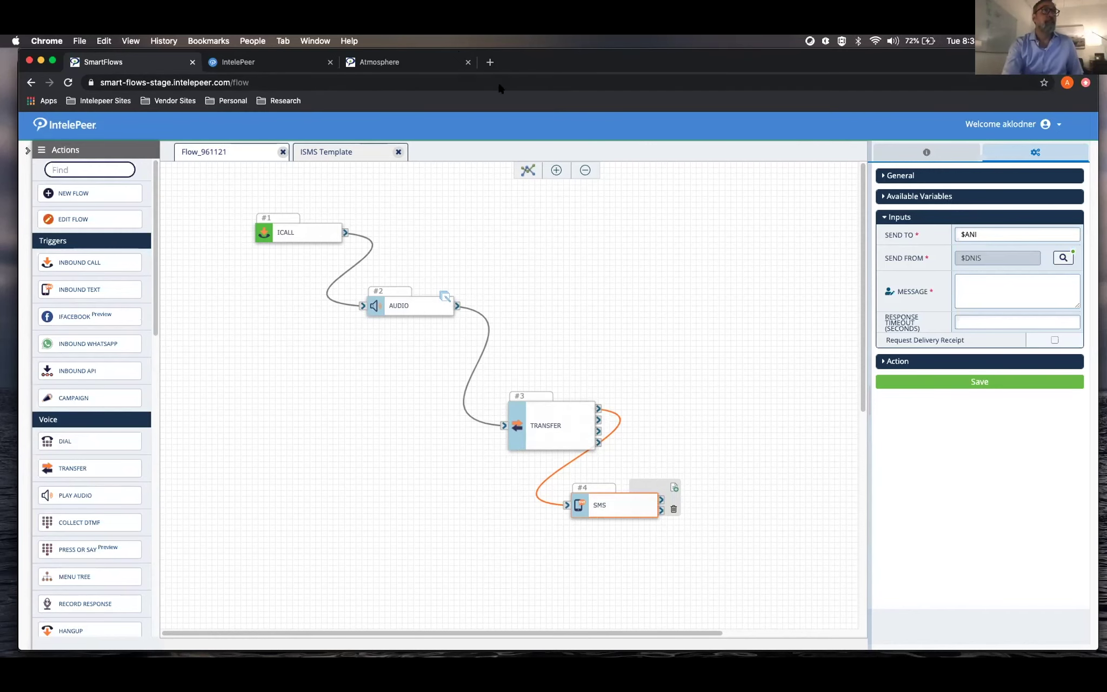
Switch to PowerPoint and show slide 6, "Resources to get you started…".
key(super+Tab)
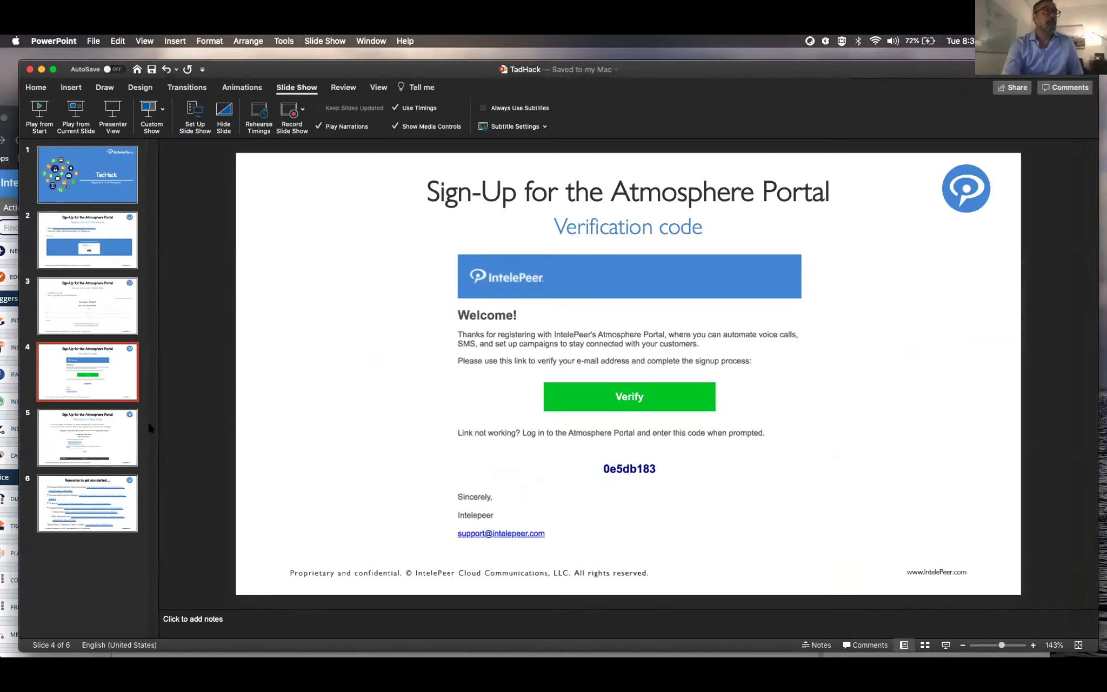
click(70, 503)
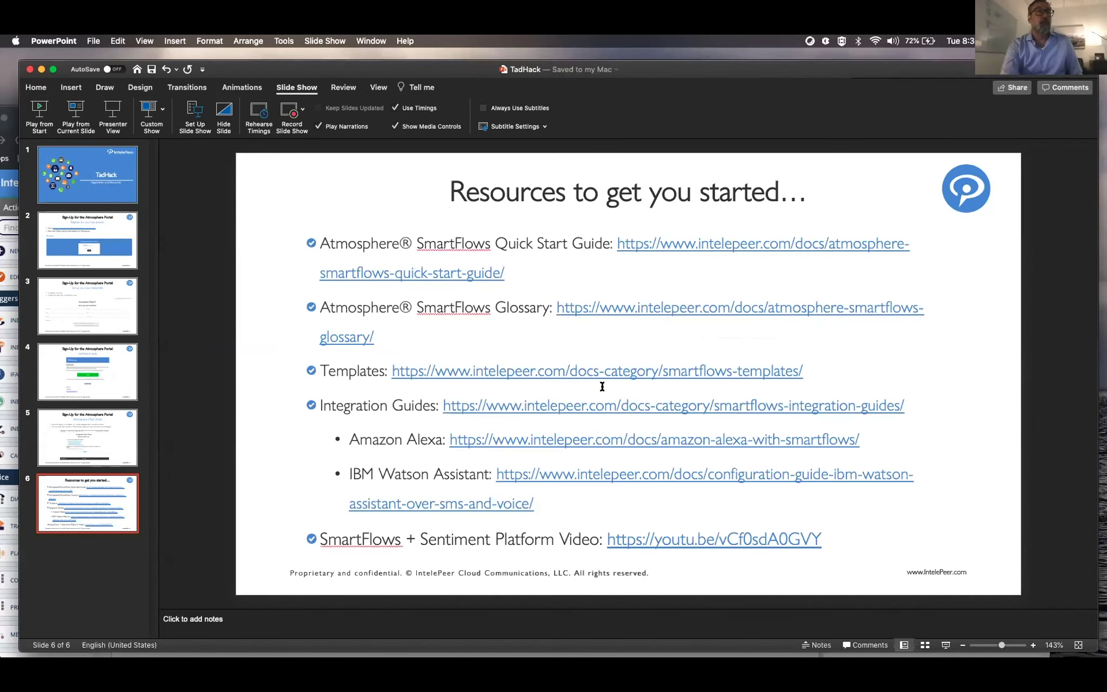